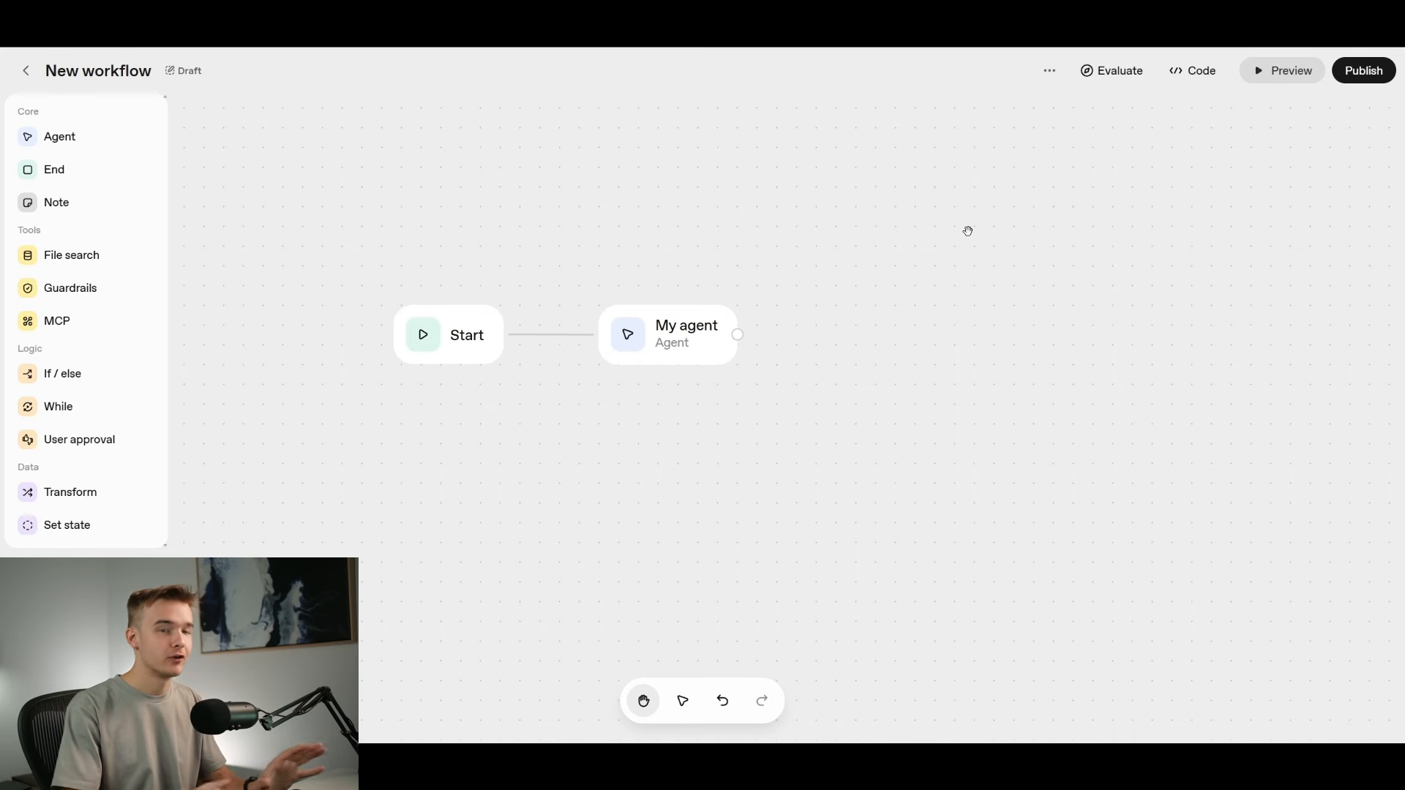
Step: Read through the Grade assignments and Recommend a book sample chats in the ChatKit playground
{"action": "left_click_drag", "start_coordinate": [893, 239], "coordinate": [797, 237]}
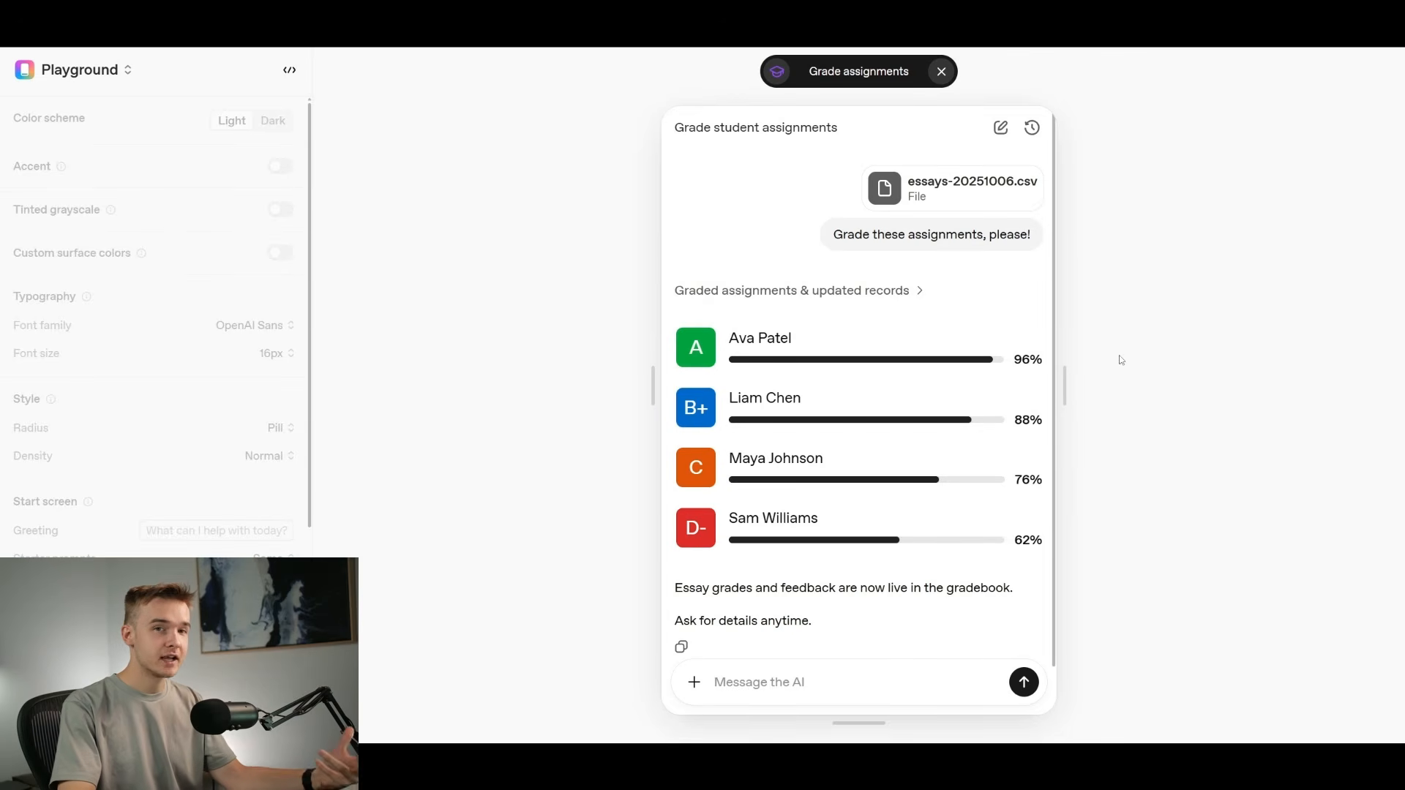
{"action": "scroll", "coordinate": [896, 398], "scroll_direction": "down", "scroll_amount": 1}
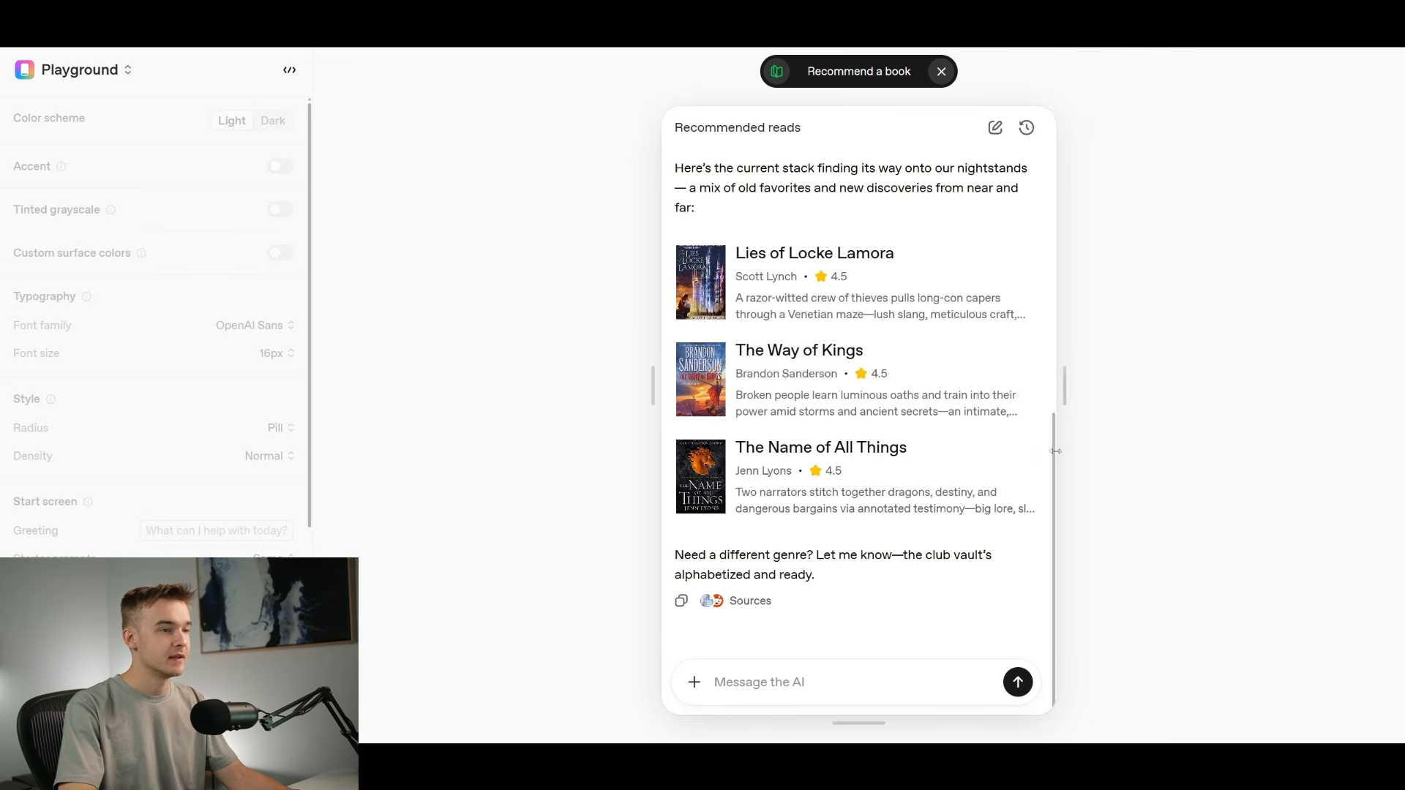
{"action": "left_click_drag", "start_coordinate": [1054, 459], "coordinate": [1048, 291]}
{"action": "scroll", "coordinate": [1049, 285], "scroll_direction": "up", "scroll_amount": 4}
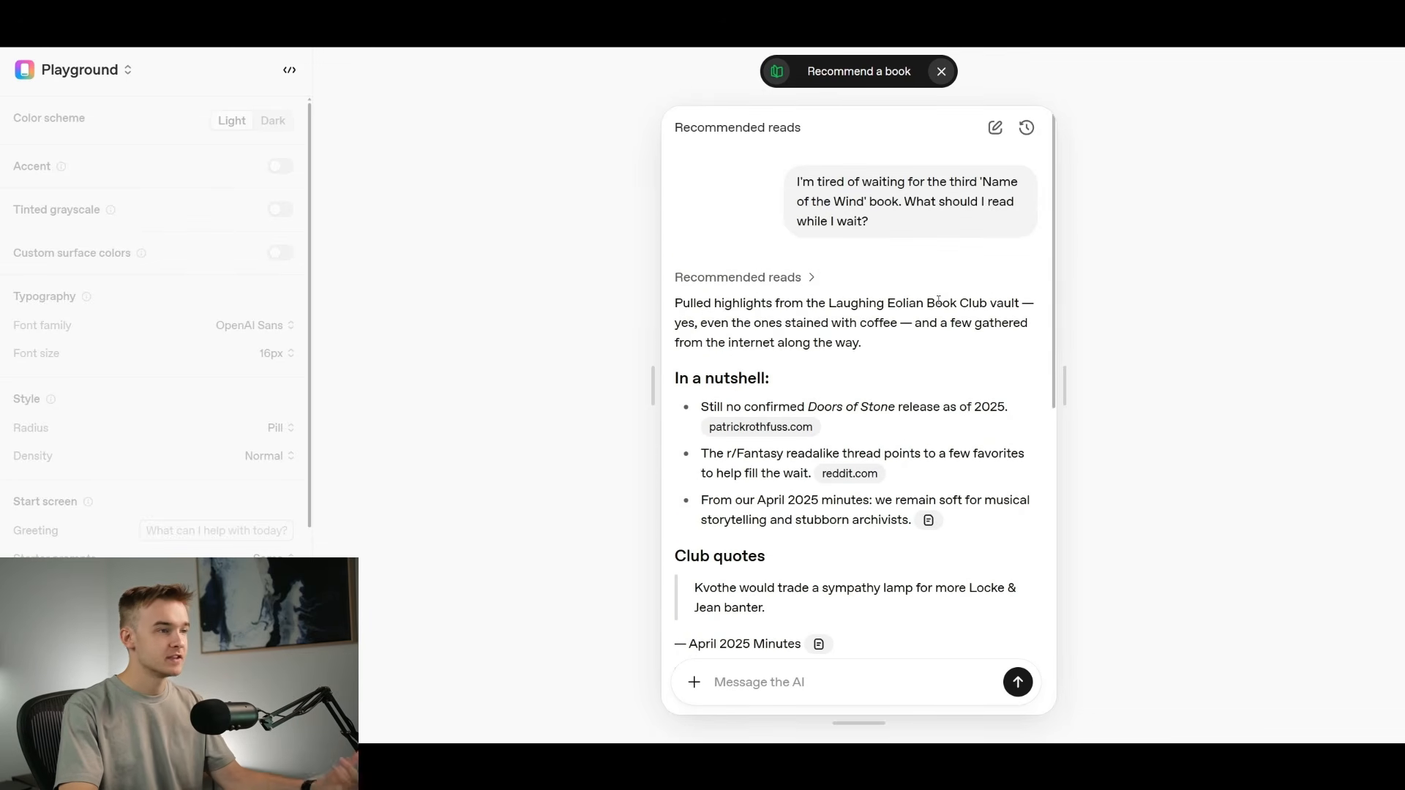
{"action": "left_click_drag", "start_coordinate": [1053, 250], "coordinate": [1038, 514]}
{"action": "scroll", "coordinate": [1037, 514], "scroll_direction": "down", "scroll_amount": 2}
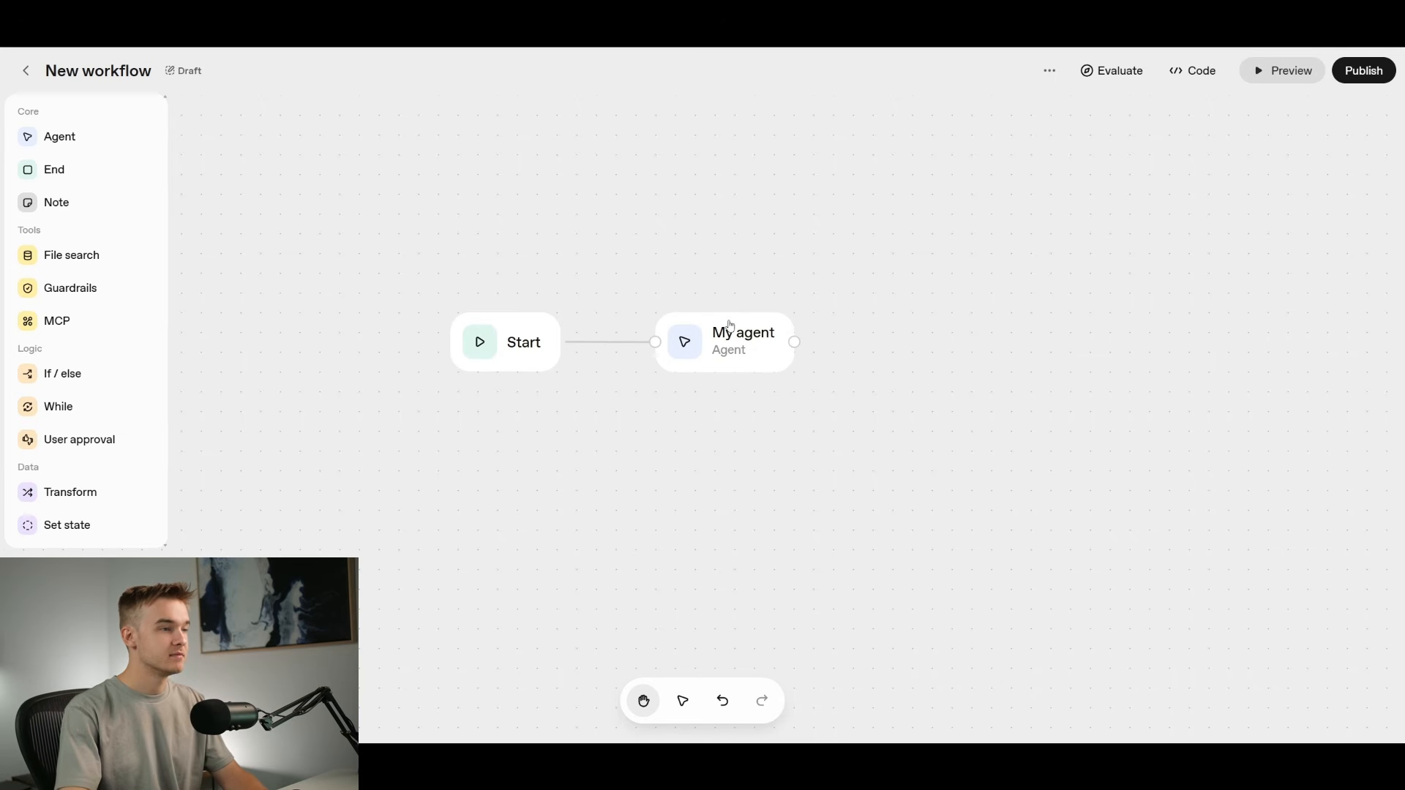
Step: Set My agent's output format to Widget
{"action": "scroll", "coordinate": [737, 259], "scroll_direction": "right", "scroll_amount": 2}
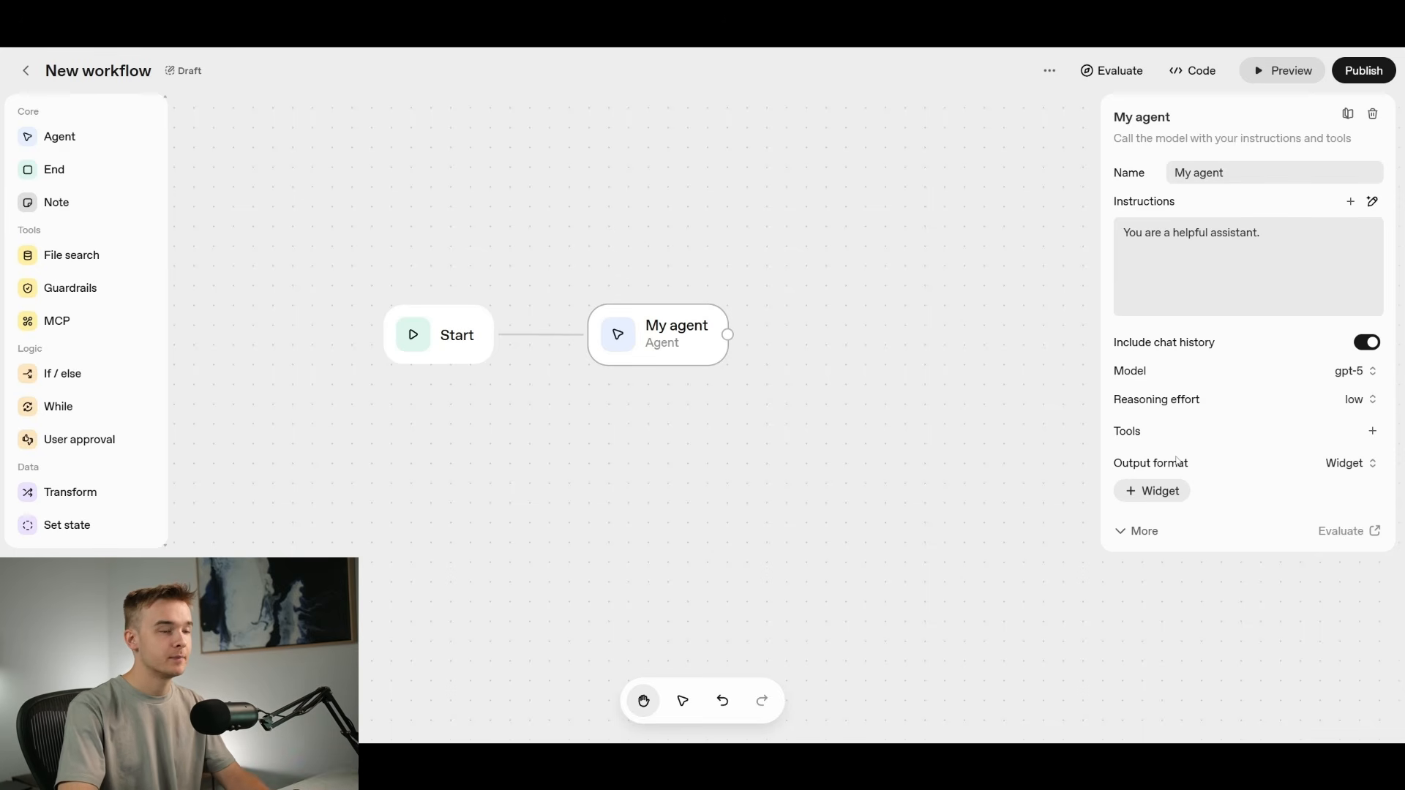
{"action": "left_click", "coordinate": [1342, 466]}
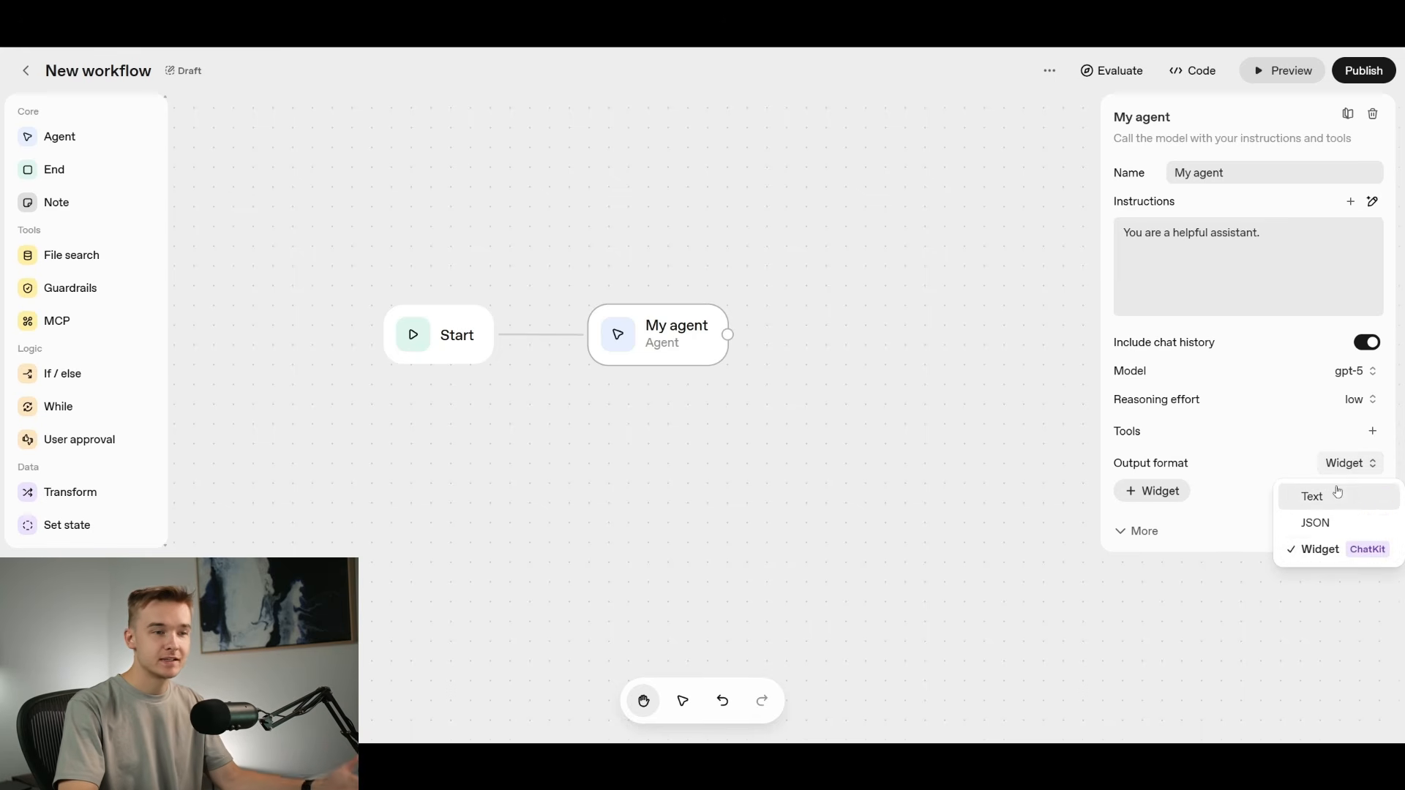
{"action": "left_click", "coordinate": [1338, 556]}
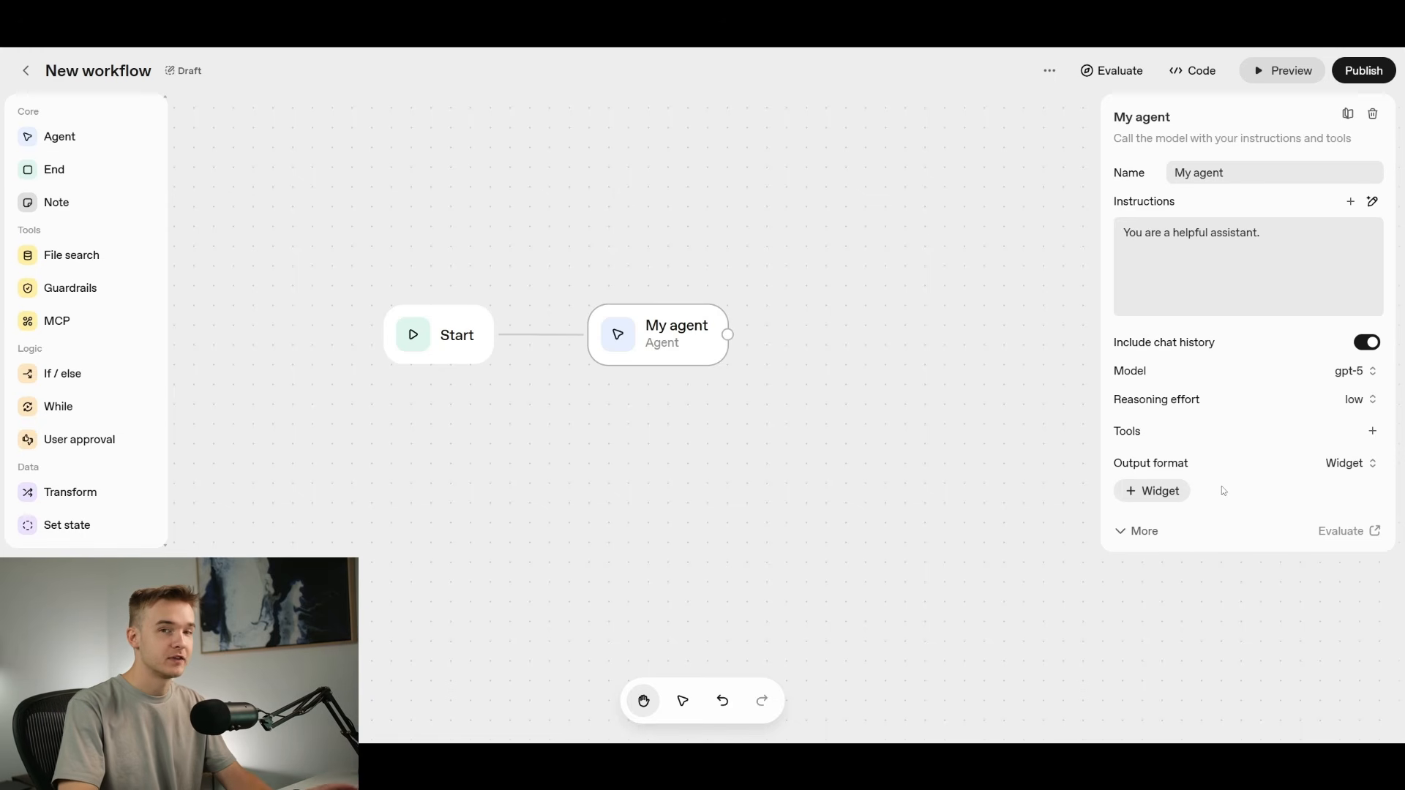
Step: Look at the options for adding a widget to My agent and browse the Widget Builder gallery of sample widgets
{"action": "left_click", "coordinate": [1152, 493]}
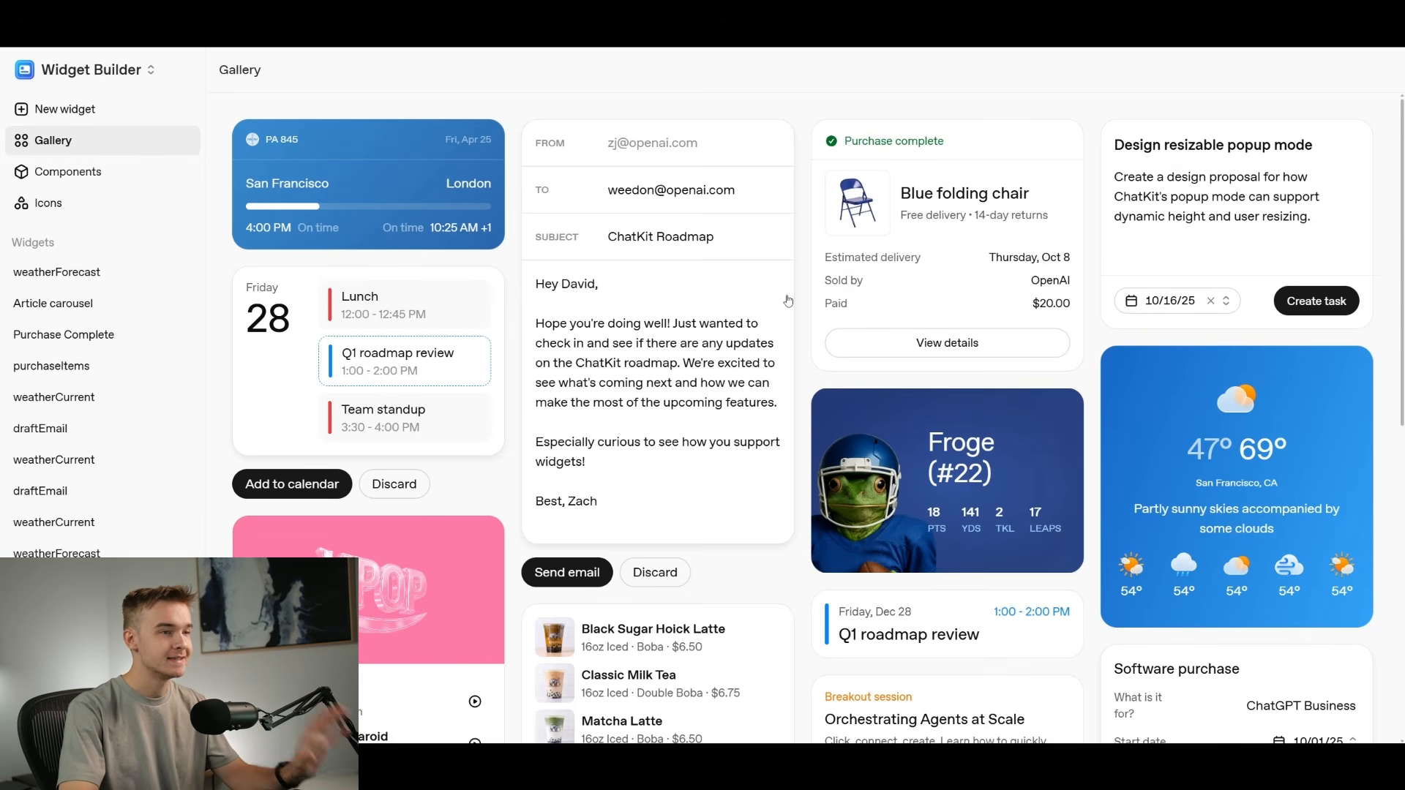
{"action": "scroll", "coordinate": [1345, 178], "scroll_direction": "down", "scroll_amount": 2}
{"action": "mouse_move", "coordinate": [1402, 182]}
{"action": "left_mouse_down"}
{"action": "mouse_move", "coordinate": [1403, 467]}
{"action": "mouse_move", "coordinate": [1402, 181]}
{"action": "left_mouse_up"}
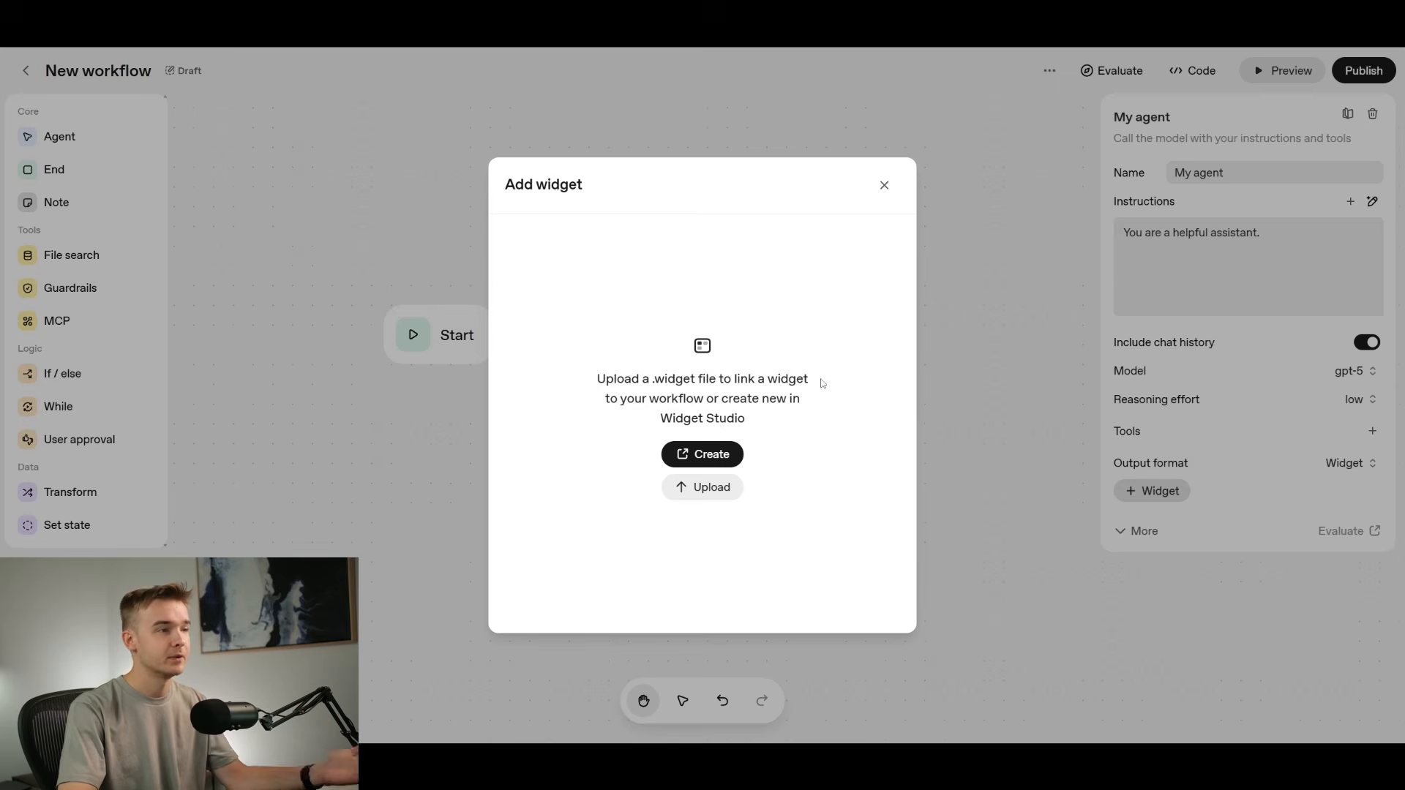
{"action": "left_click", "coordinate": [884, 186]}
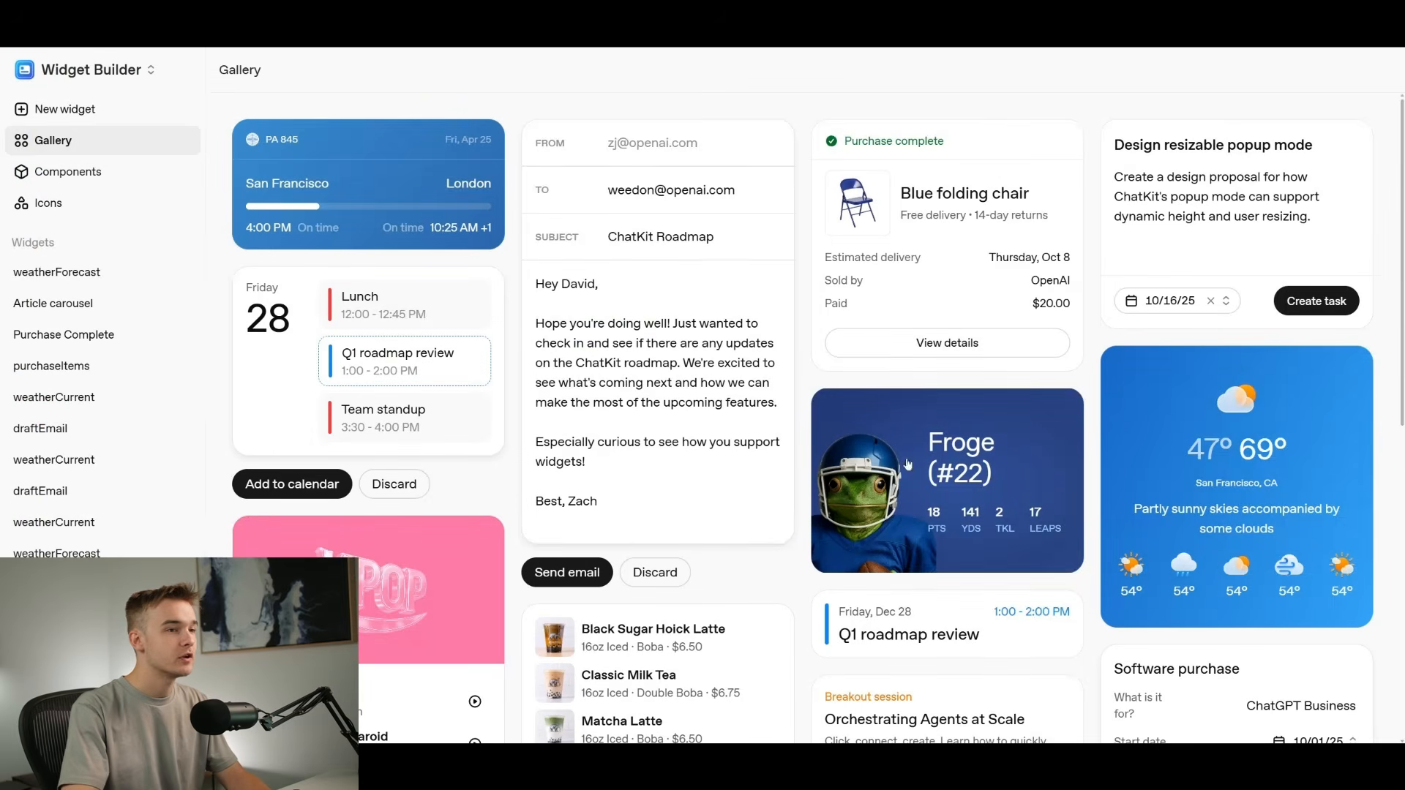
Step: In the Widget Builder gallery, open the San Francisco current-weather card in the widget editor and download the weatherCurrent widget file
{"action": "scroll", "coordinate": [1259, 453], "scroll_direction": "down", "scroll_amount": 1}
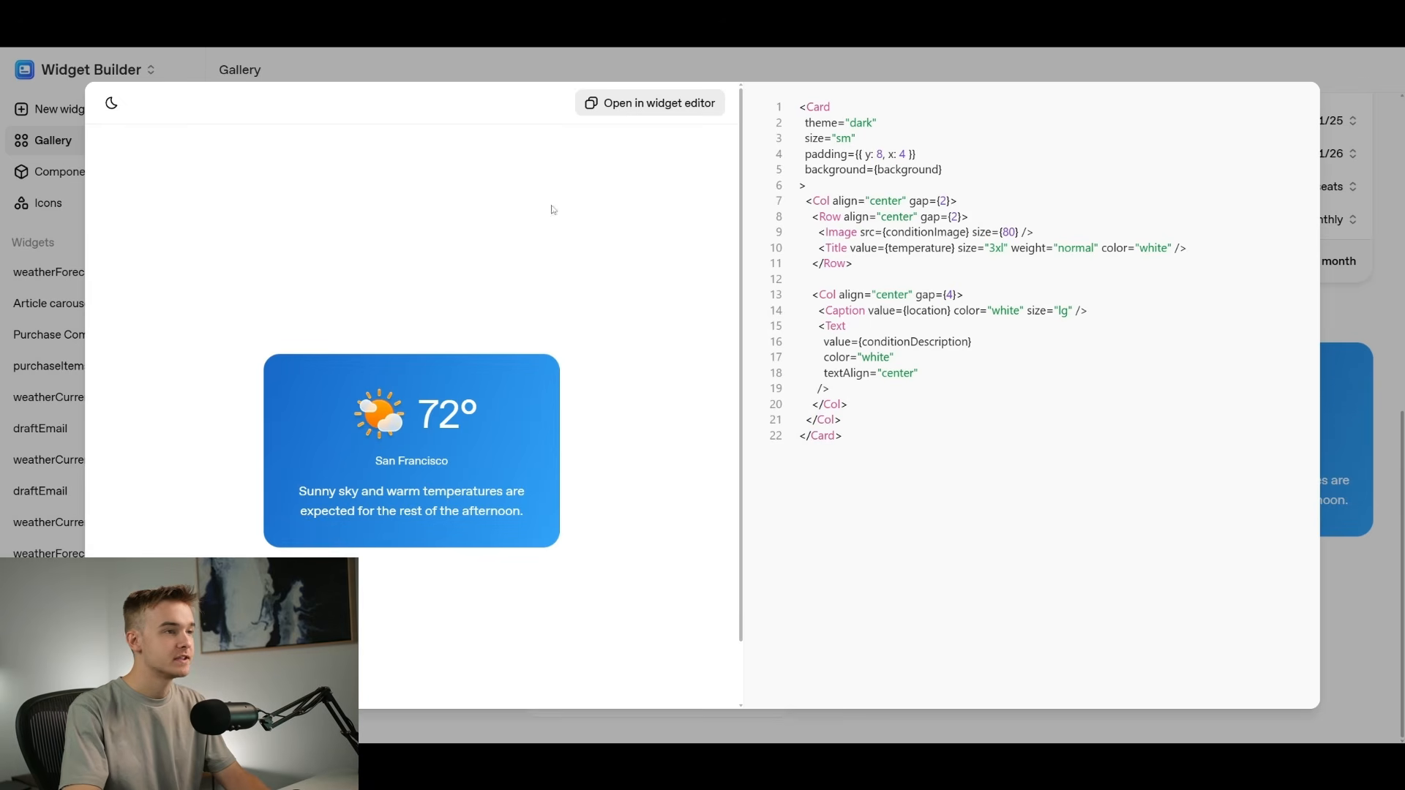
{"action": "mouse_move", "coordinate": [919, 306]}
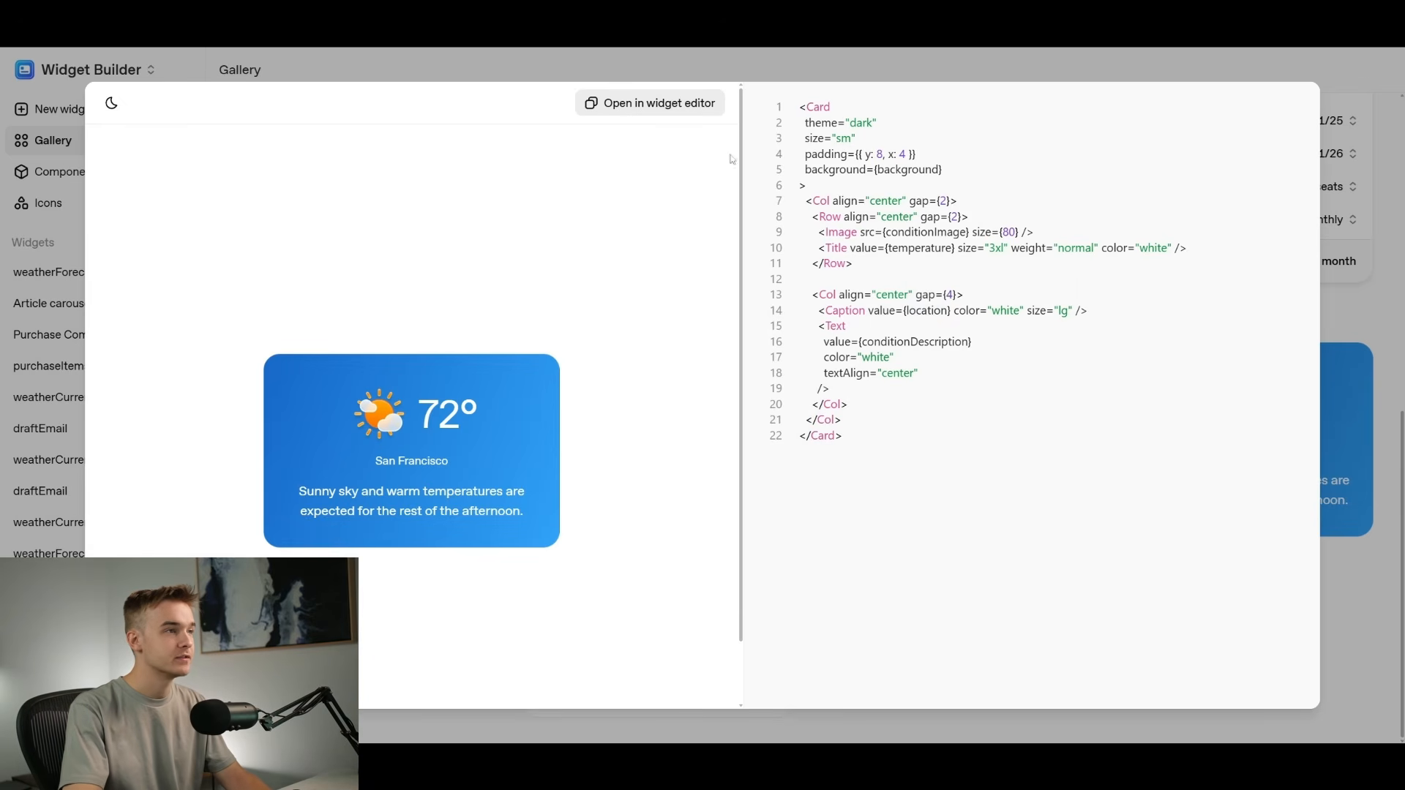
{"action": "left_click", "coordinate": [649, 104]}
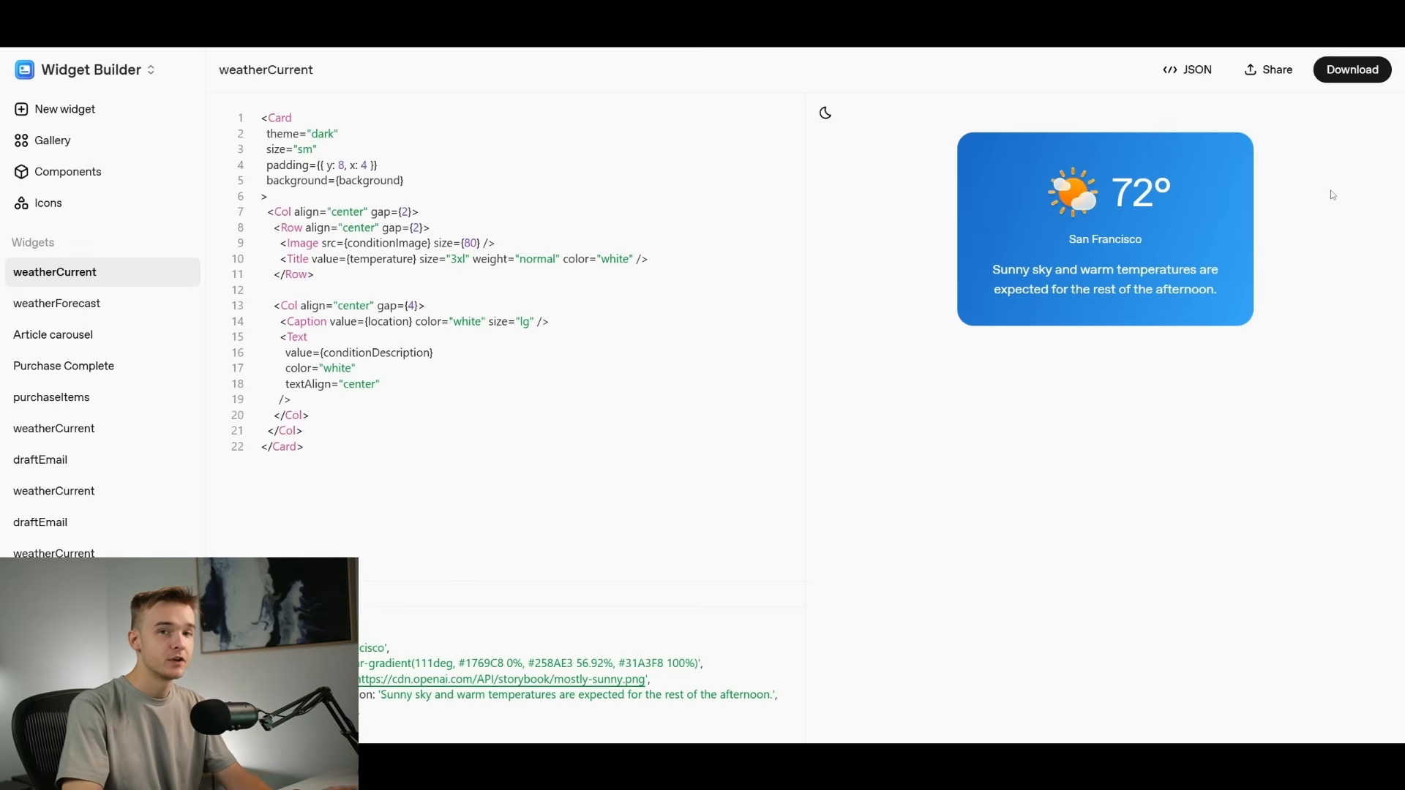
{"action": "left_click", "coordinate": [1353, 69]}
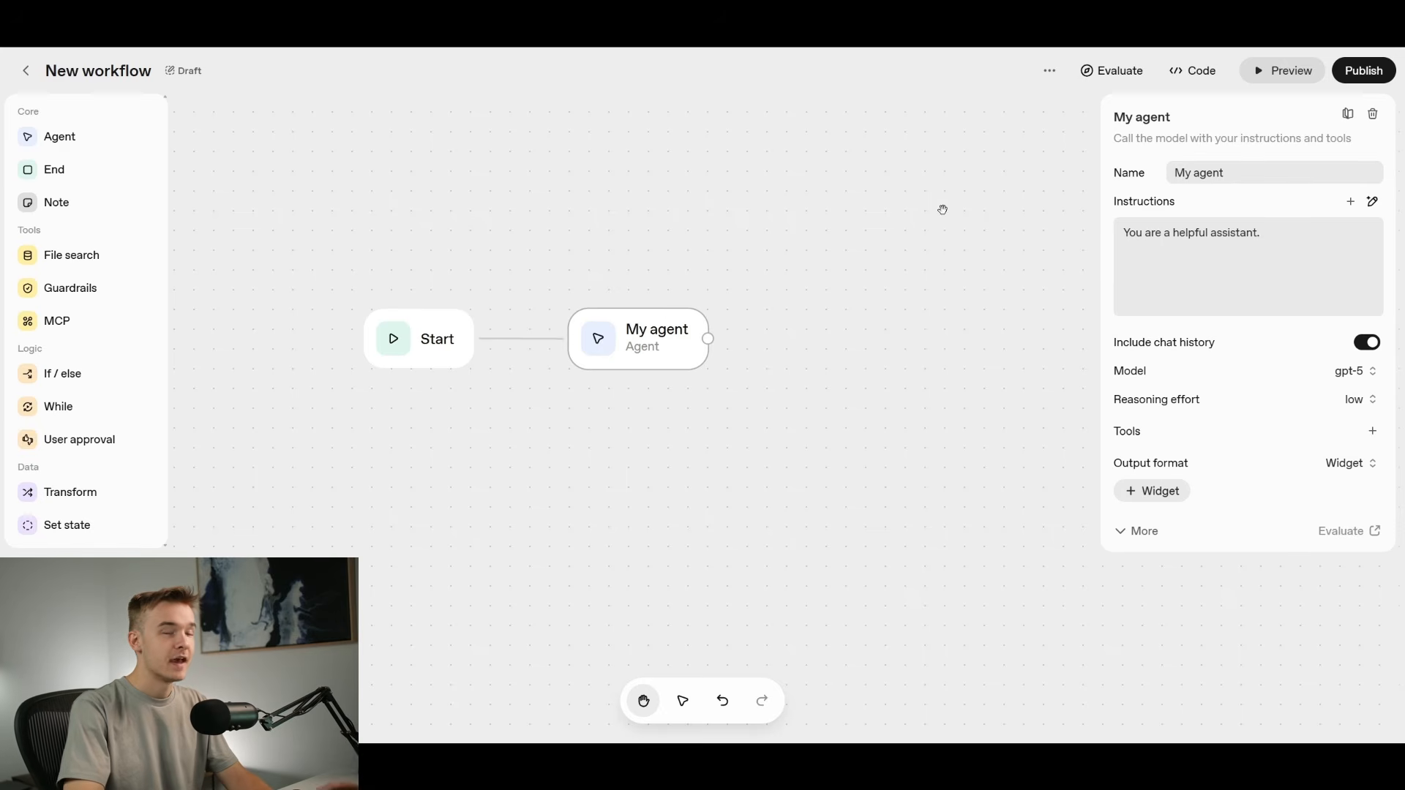
Step: Attach the downloaded weatherCurrent widget to My agent as its output and leave the agent's settings
{"action": "left_click", "coordinate": [1152, 492]}
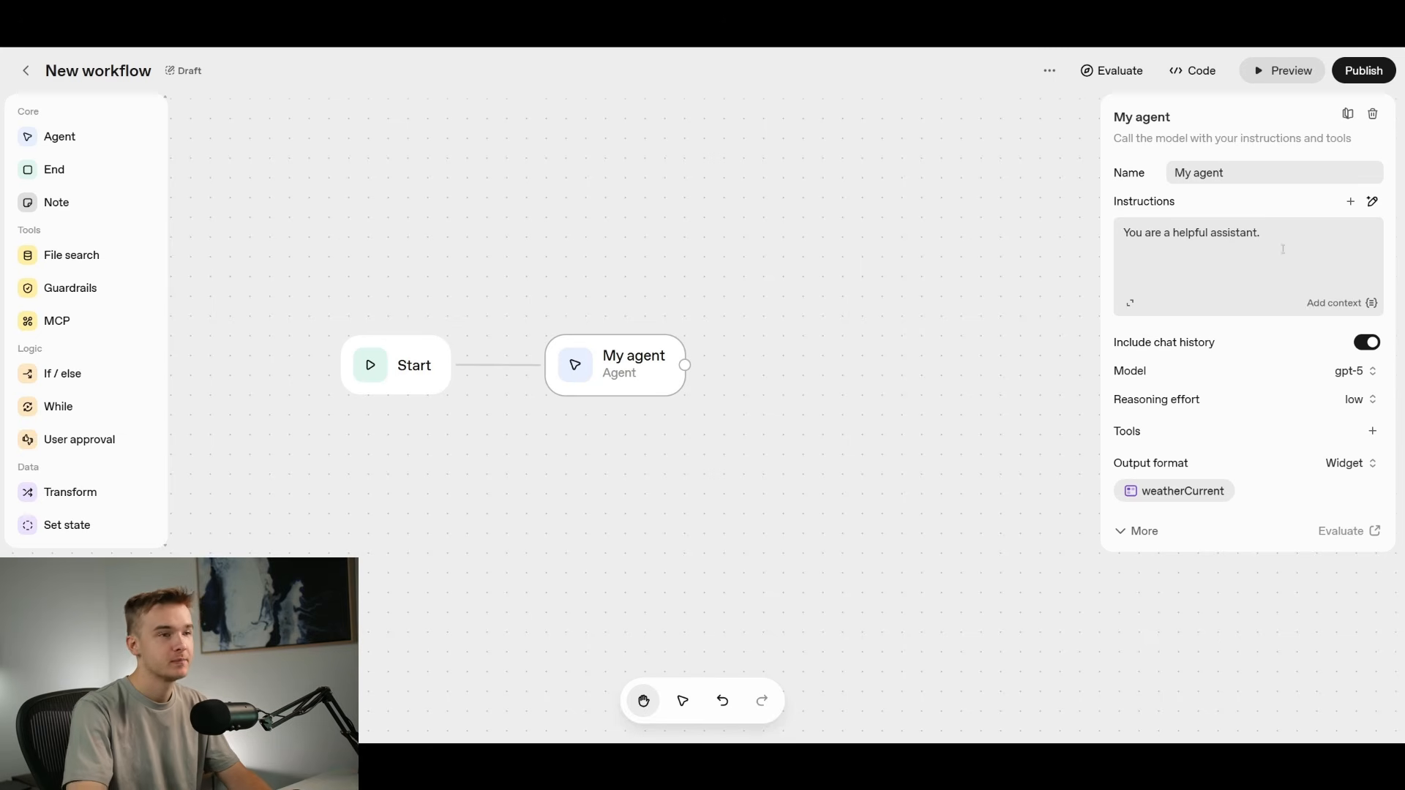
{"action": "left_click", "coordinate": [1003, 218]}
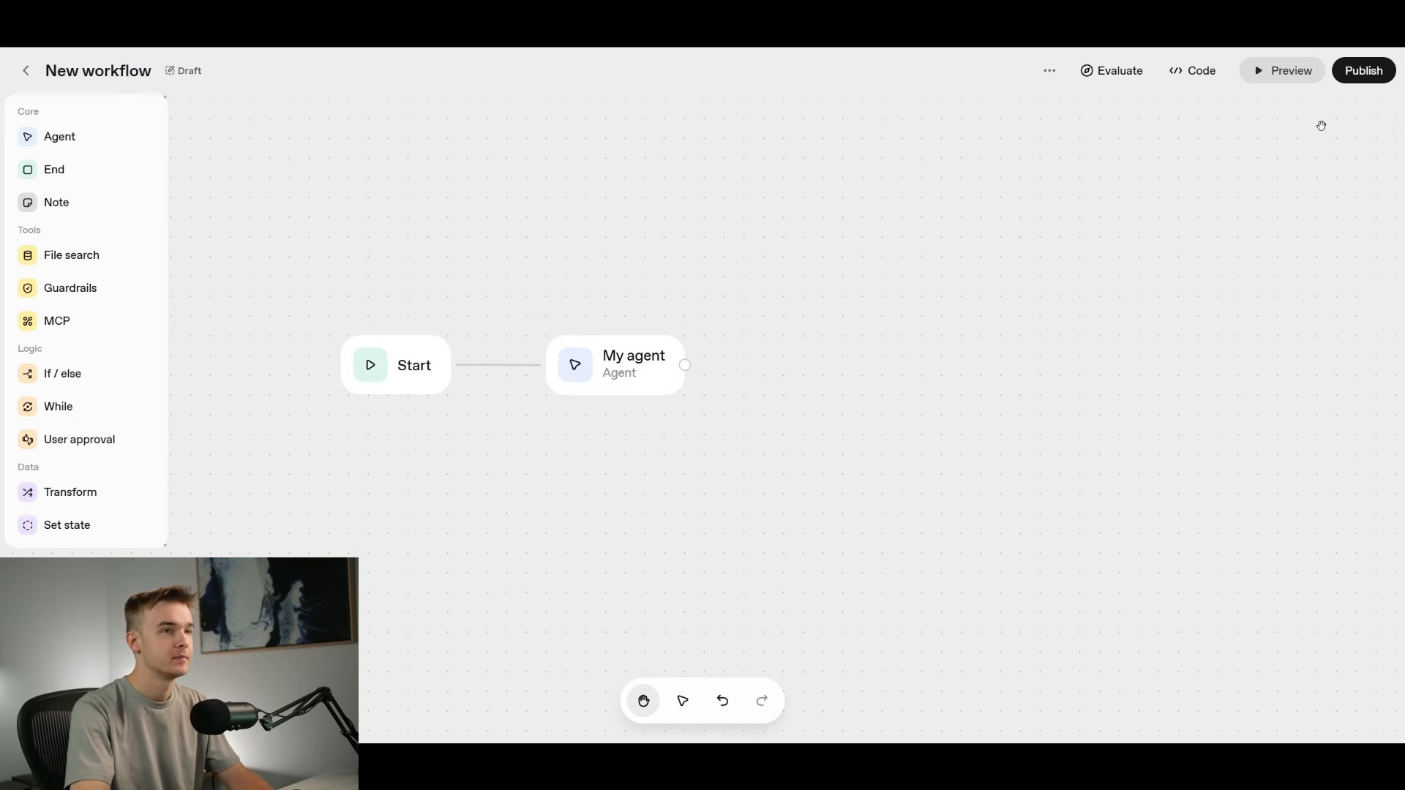
Step: Preview the workflow and send the test message "hello"
{"action": "left_click", "coordinate": [1279, 73]}
{"action": "type", "text": "hello"}
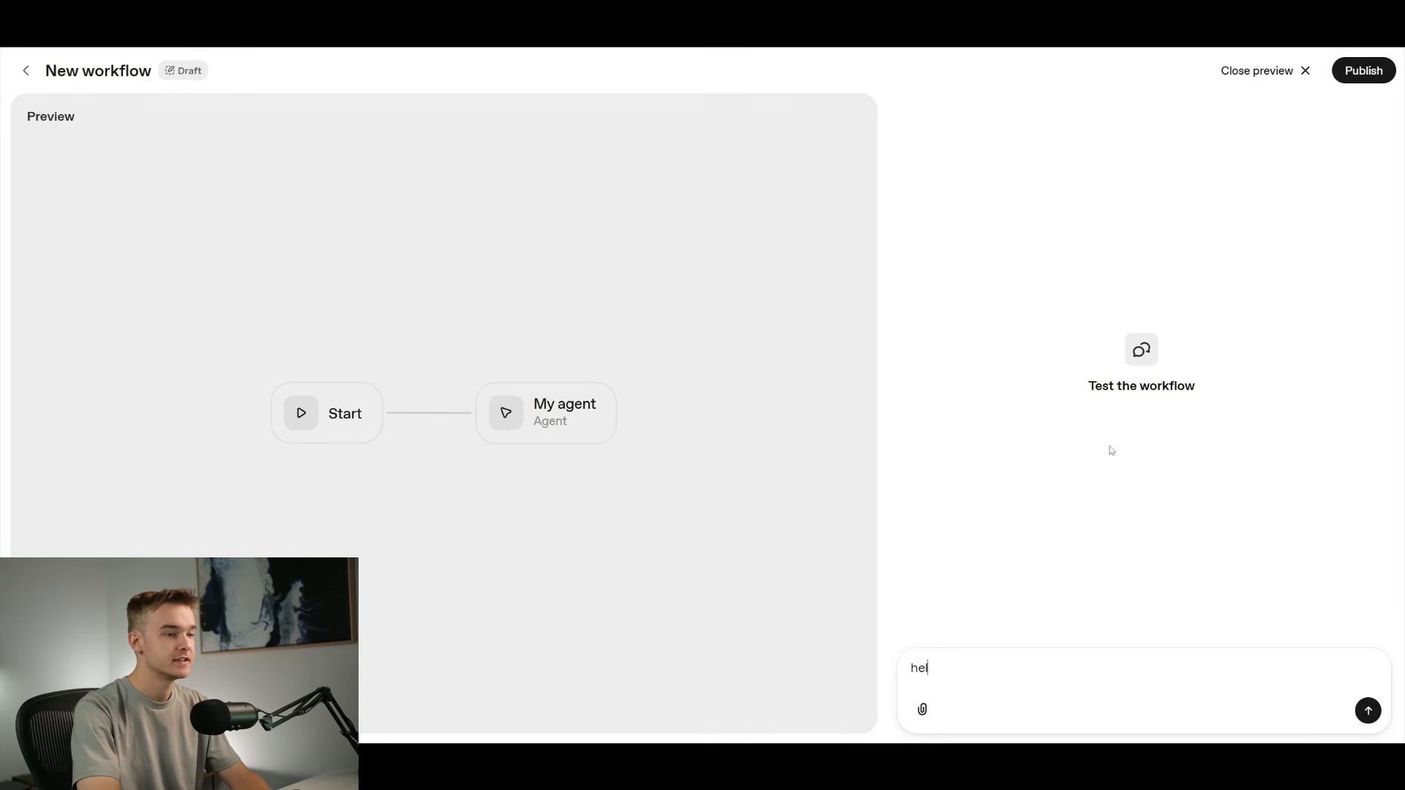
{"action": "key", "text": "Return"}
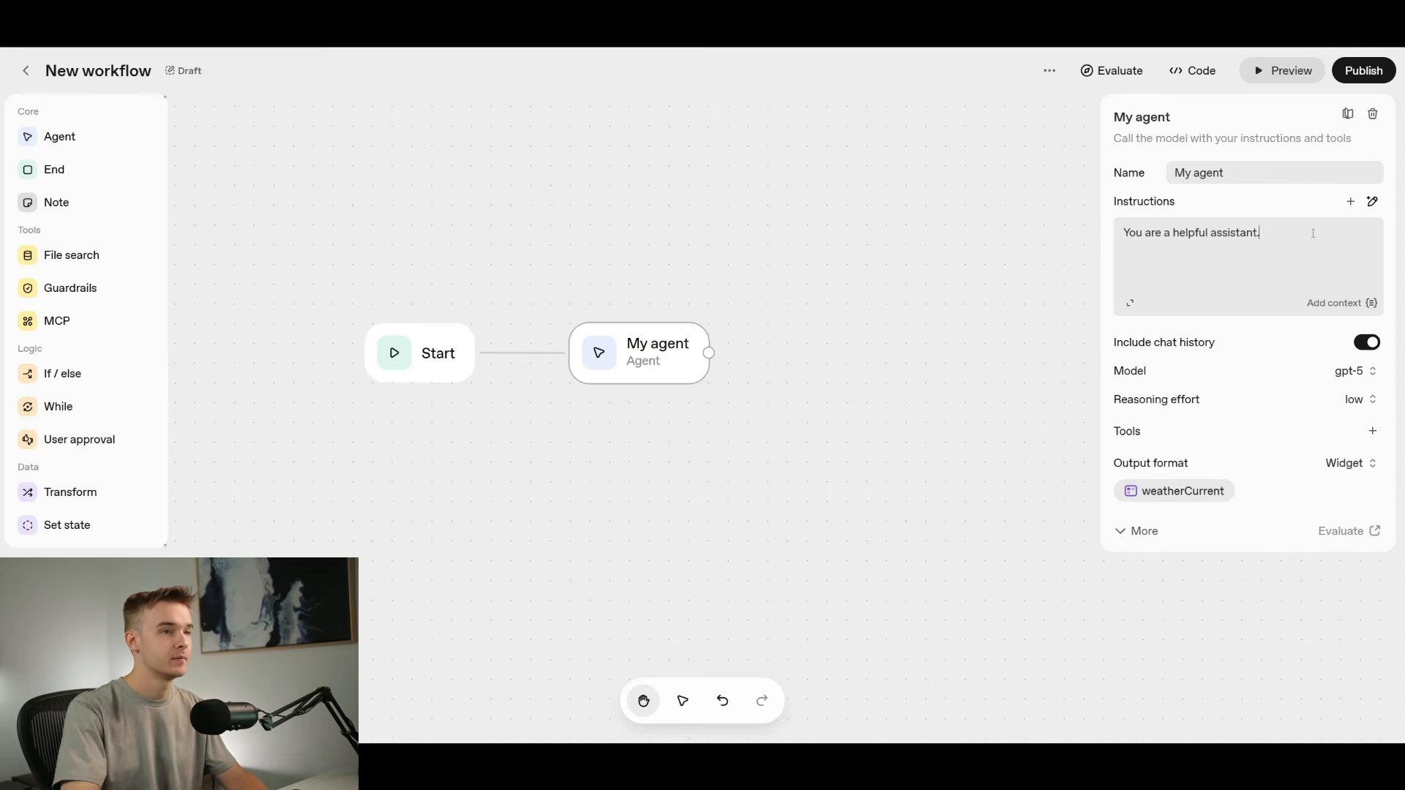
Step: Replace My agent's instructions with a weather widget creator prompt that uses web search for Melbourne weather data, and review the full text
{"action": "triple_click", "coordinate": [1167, 235]}
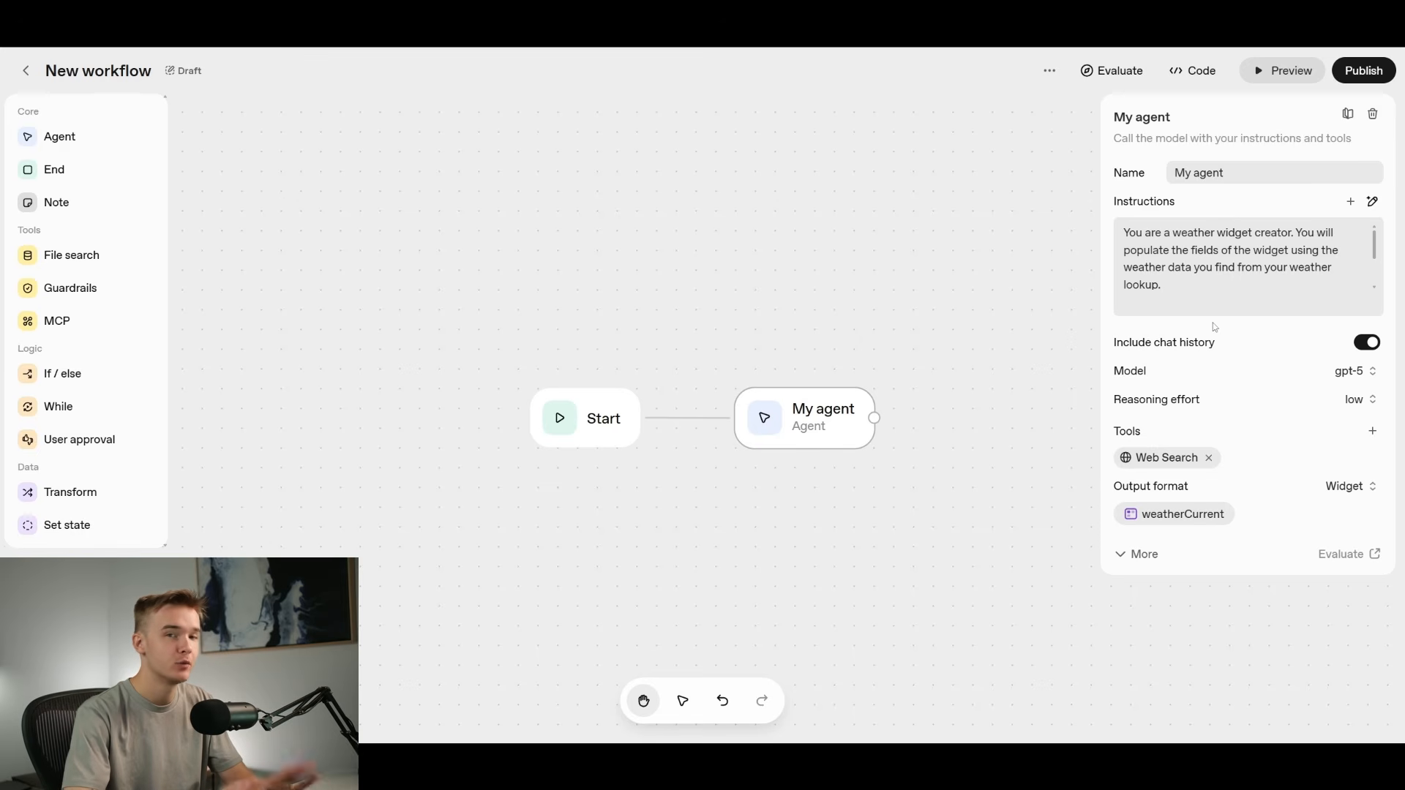
{"action": "mouse_move", "coordinate": [1134, 308]}
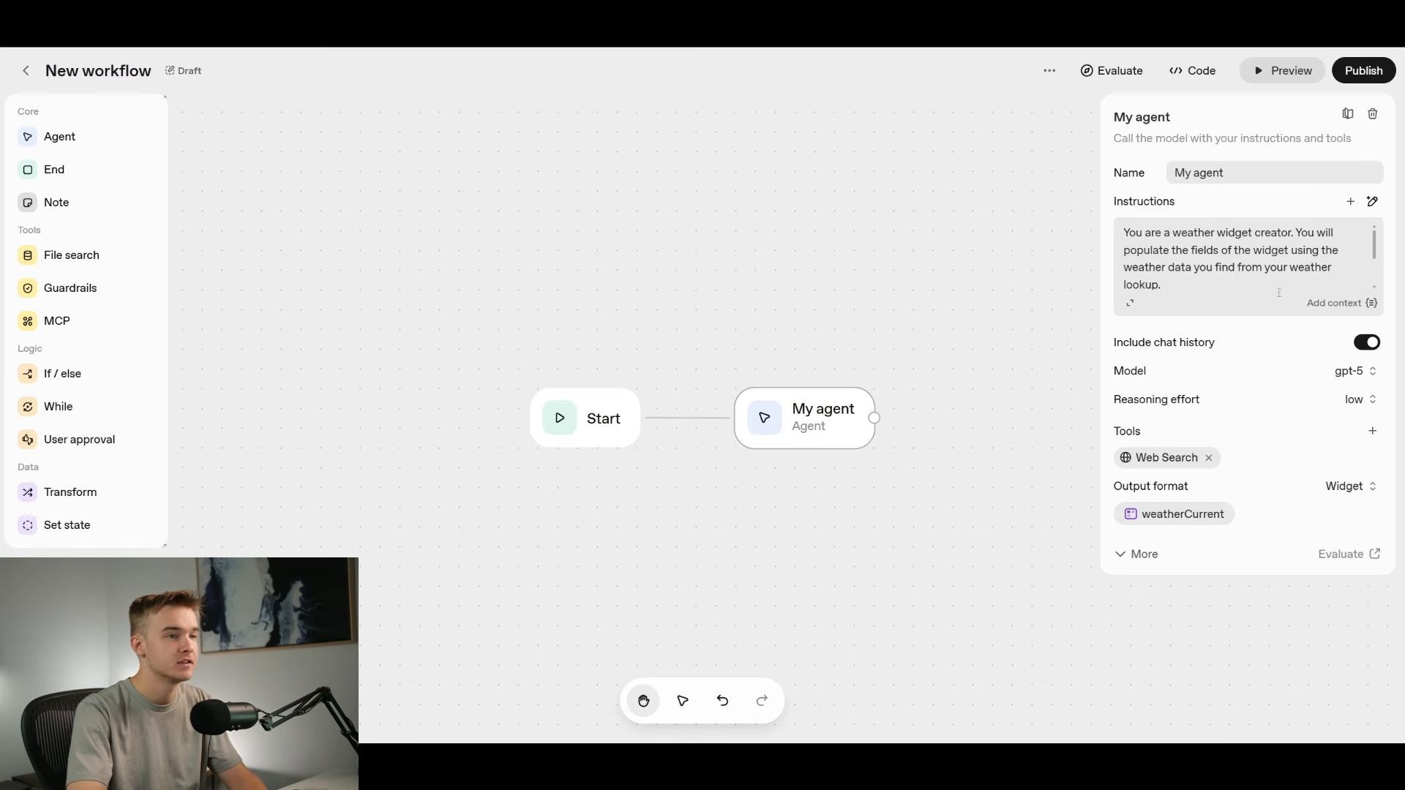
{"action": "left_click", "coordinate": [1134, 308]}
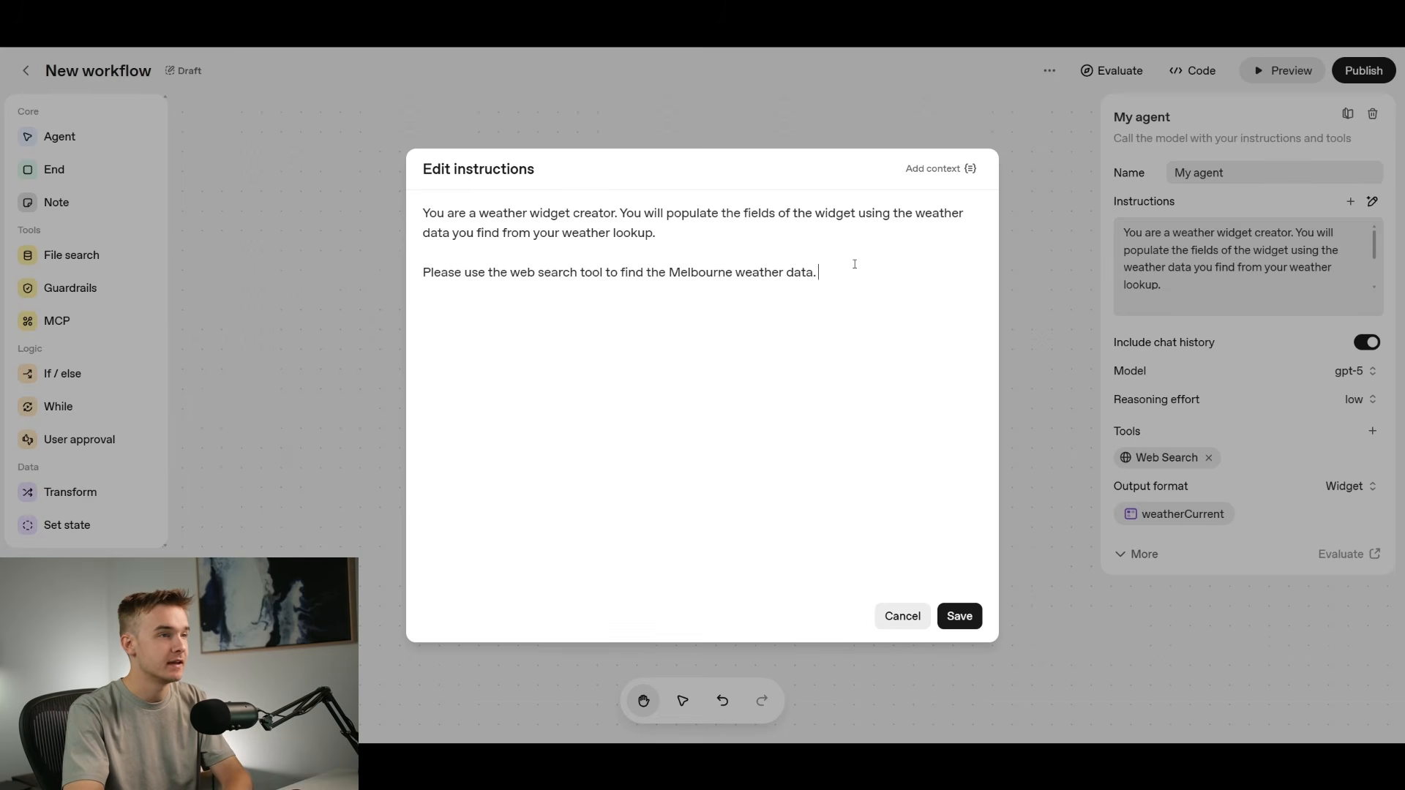
{"action": "left_click", "coordinate": [1219, 304]}
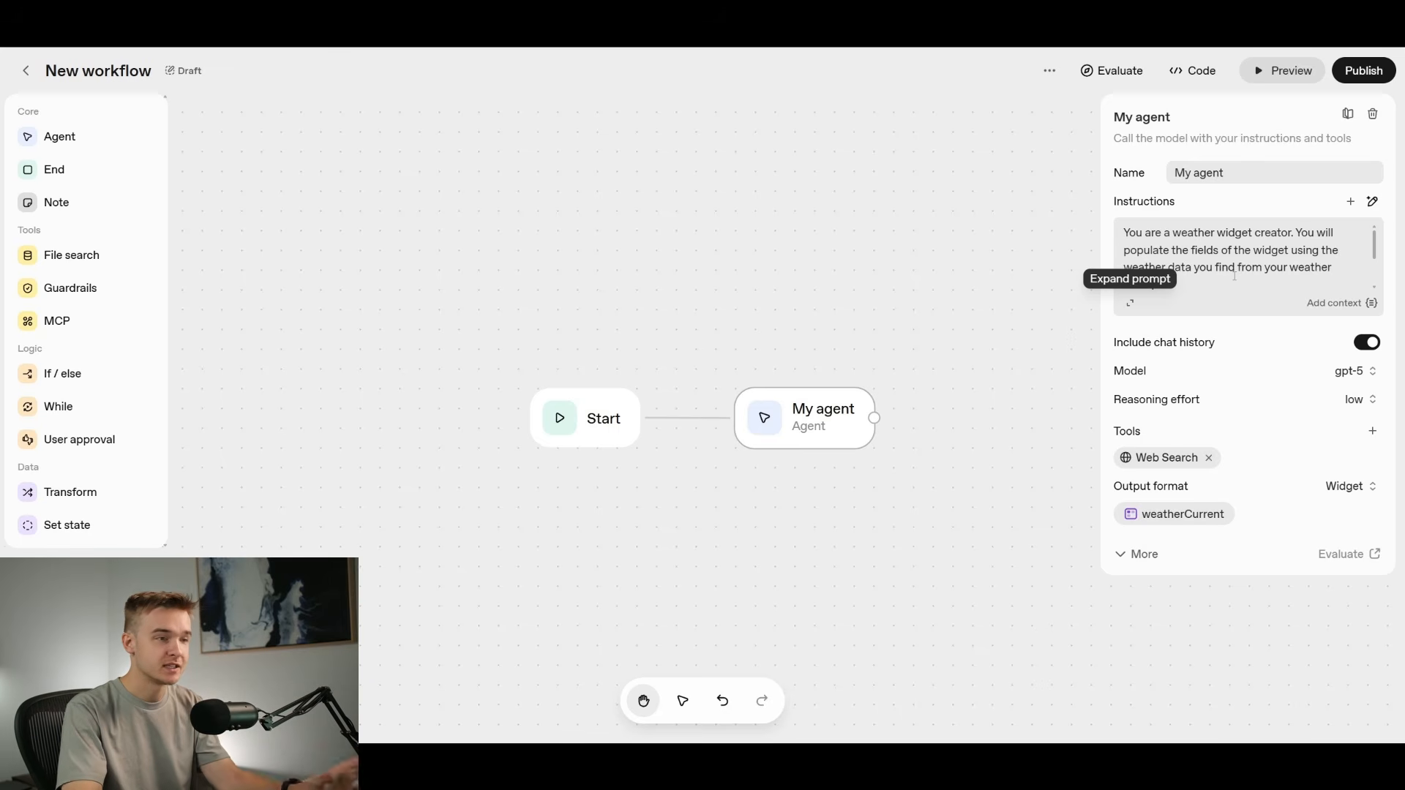
{"action": "scroll", "coordinate": [1235, 278], "scroll_direction": "down", "scroll_amount": 3}
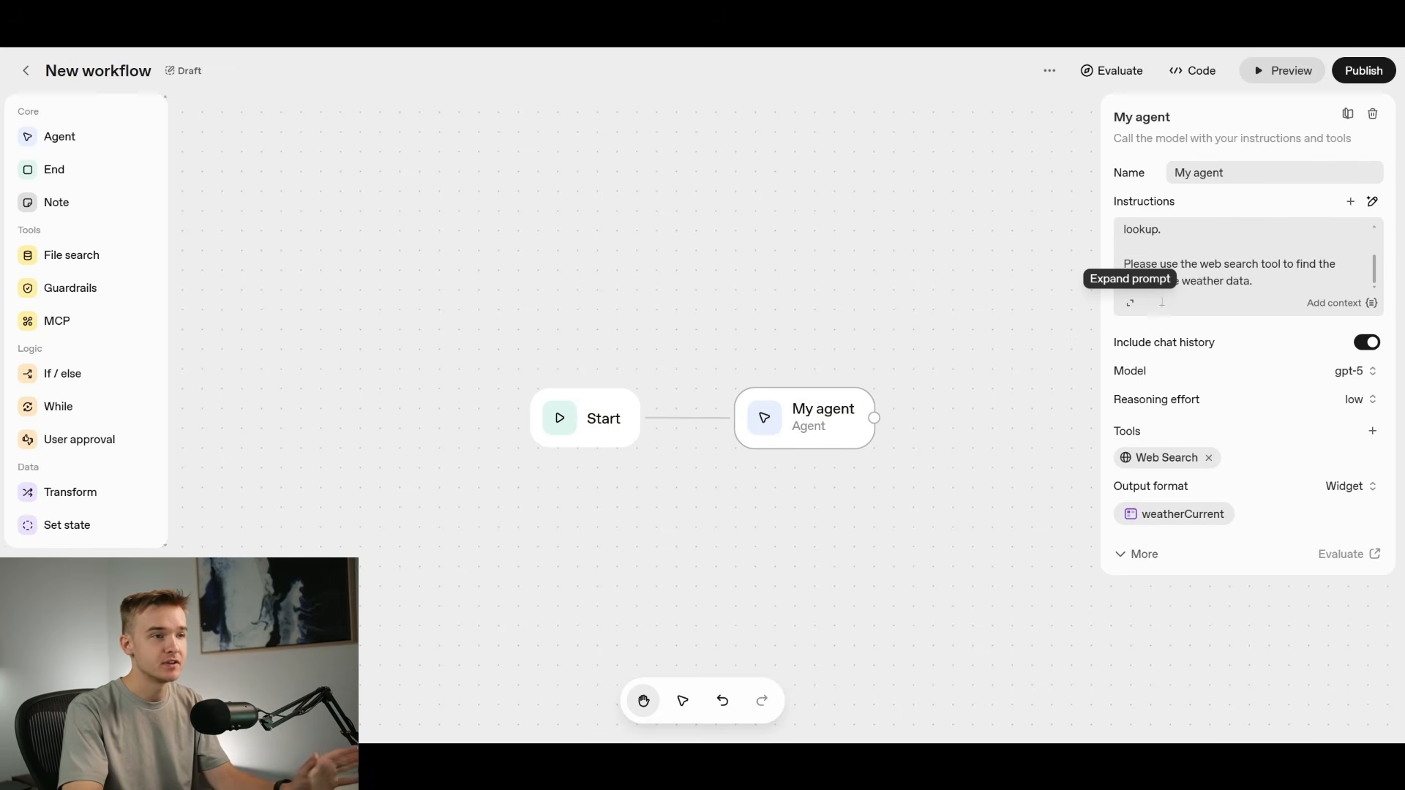
{"action": "left_click", "coordinate": [1131, 302]}
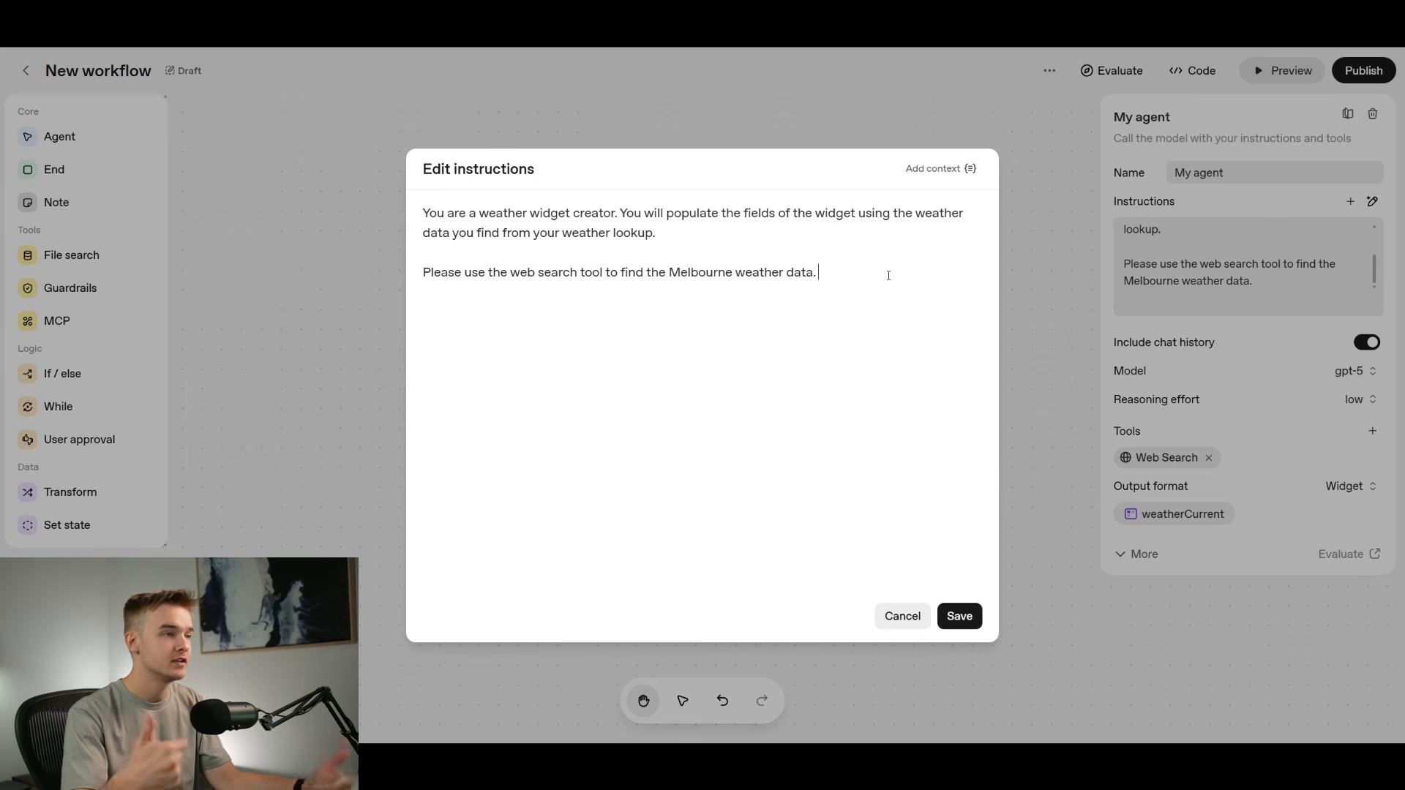
{"action": "left_click", "coordinate": [902, 616]}
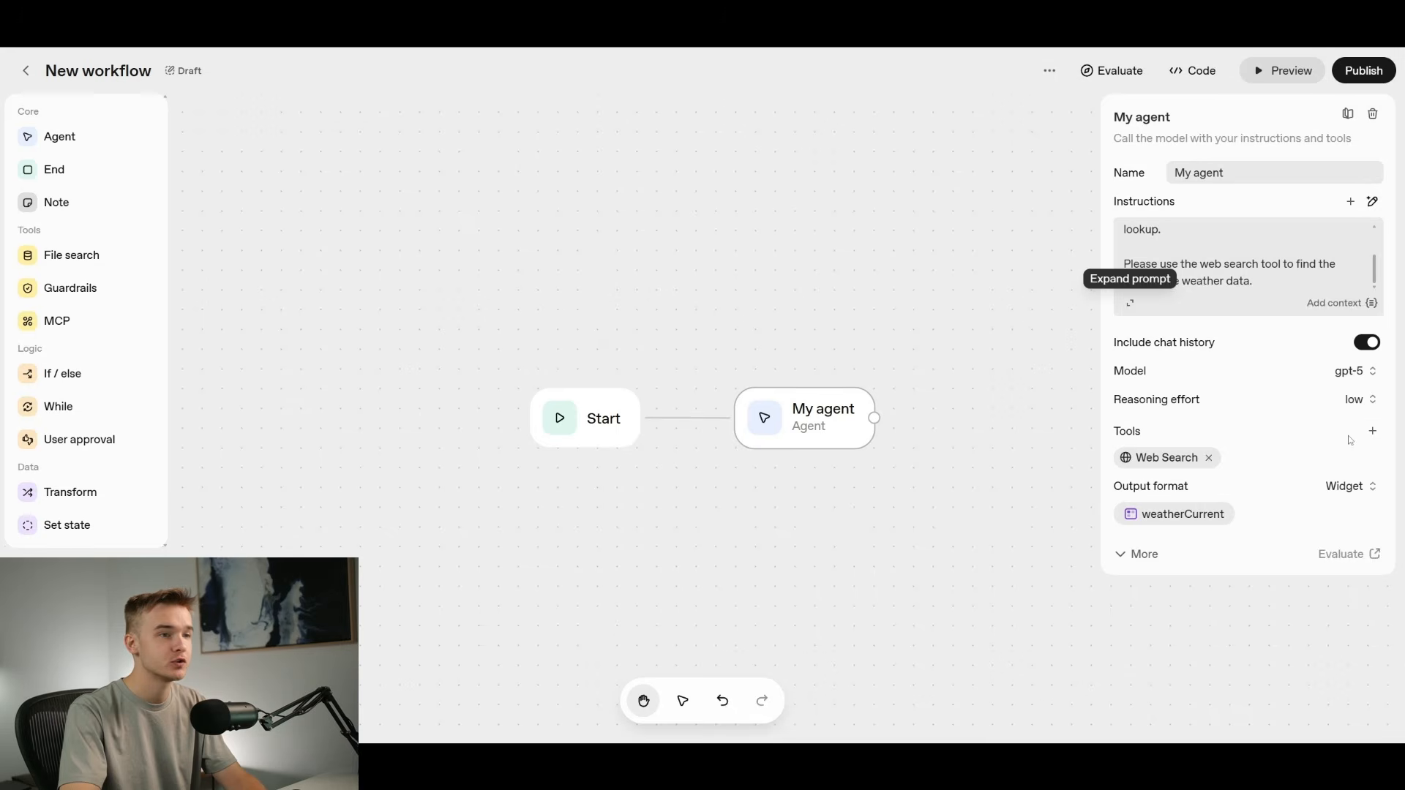
Step: Check the tools available to My agent and inspect its Web Search tool
{"action": "left_click", "coordinate": [1372, 431]}
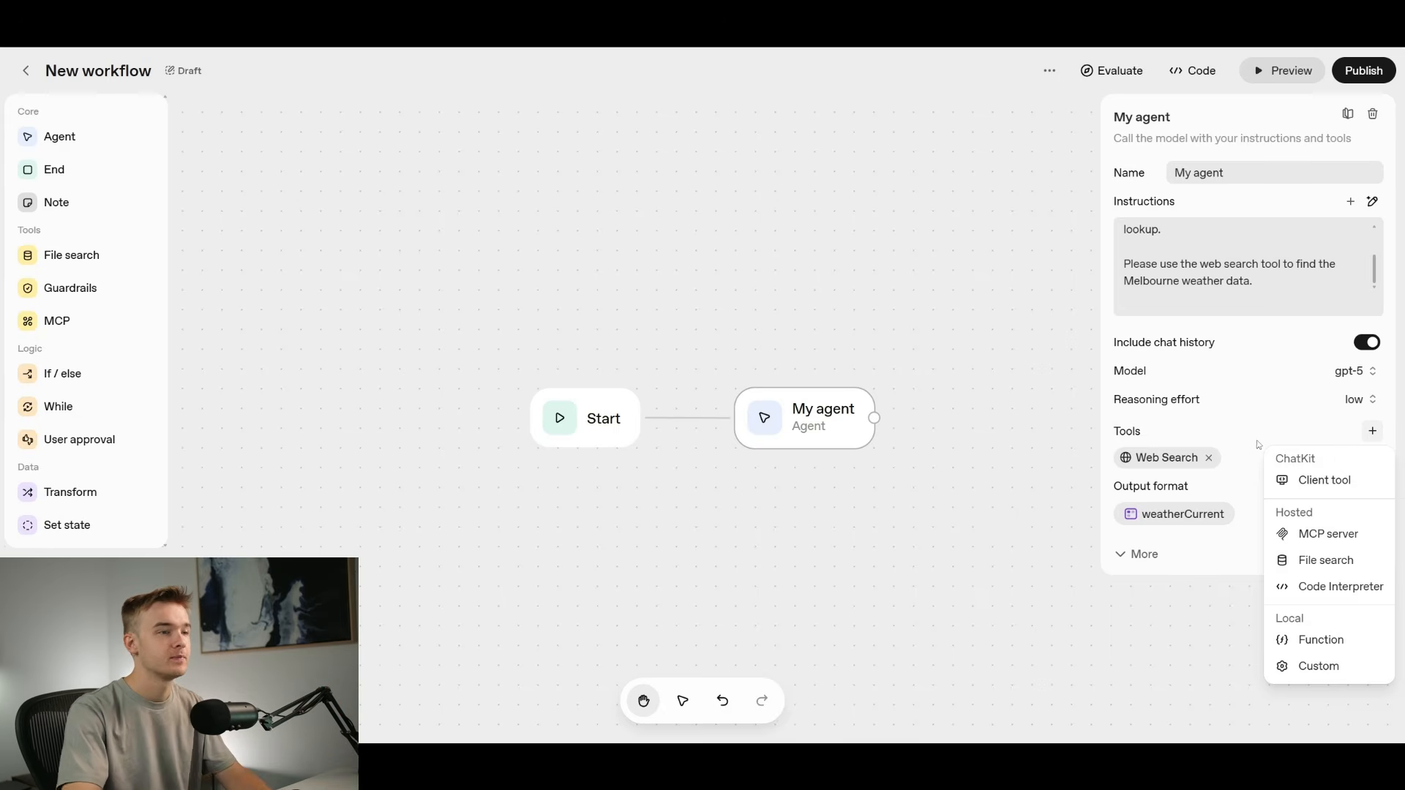
{"action": "left_click", "coordinate": [1164, 461]}
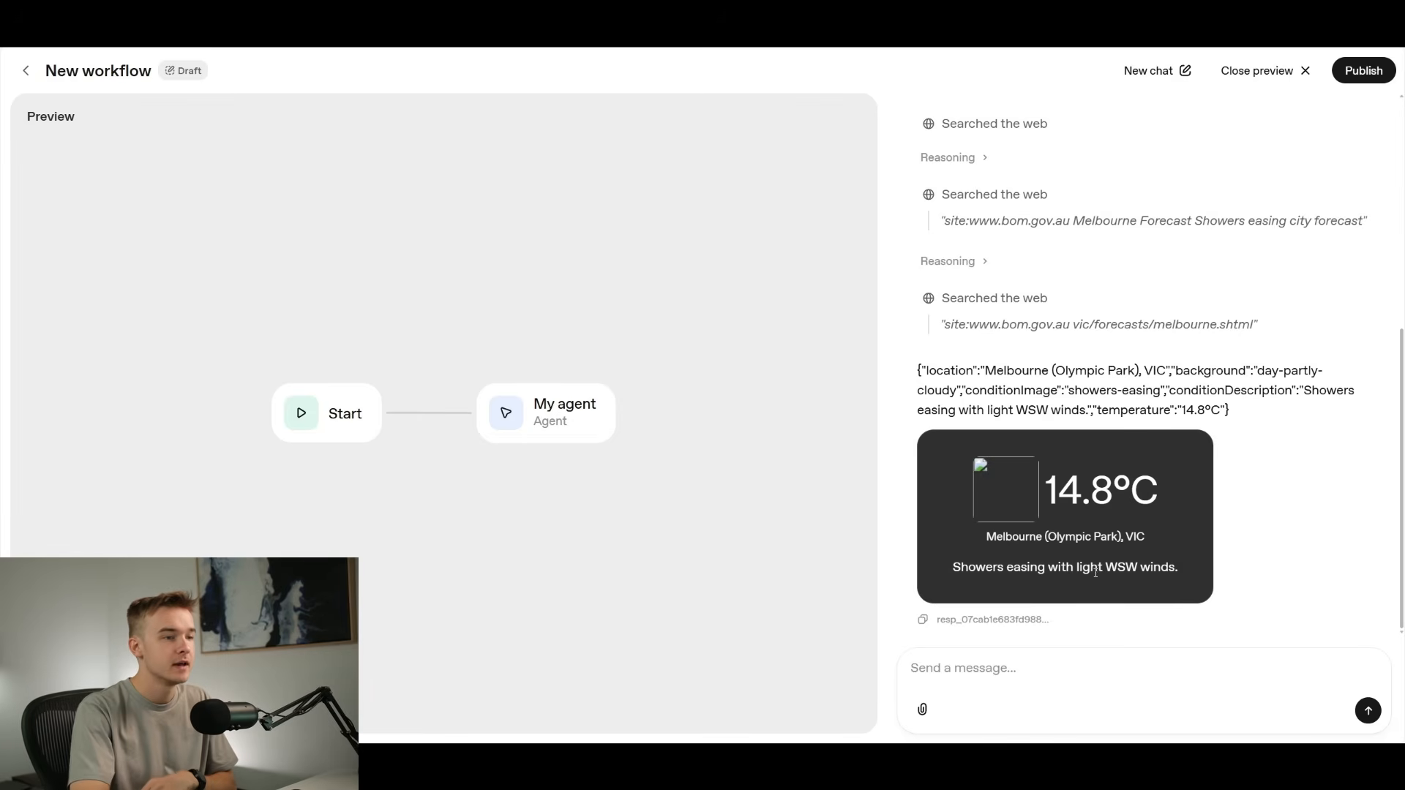
Step: Check the weather card generated in the preview, switch to the Widget Builder and copy the linear-gradient background value from weatherCurrent's default data
{"action": "left_click_drag", "start_coordinate": [948, 564], "coordinate": [1122, 567]}
{"action": "left_click", "coordinate": [1119, 568]}
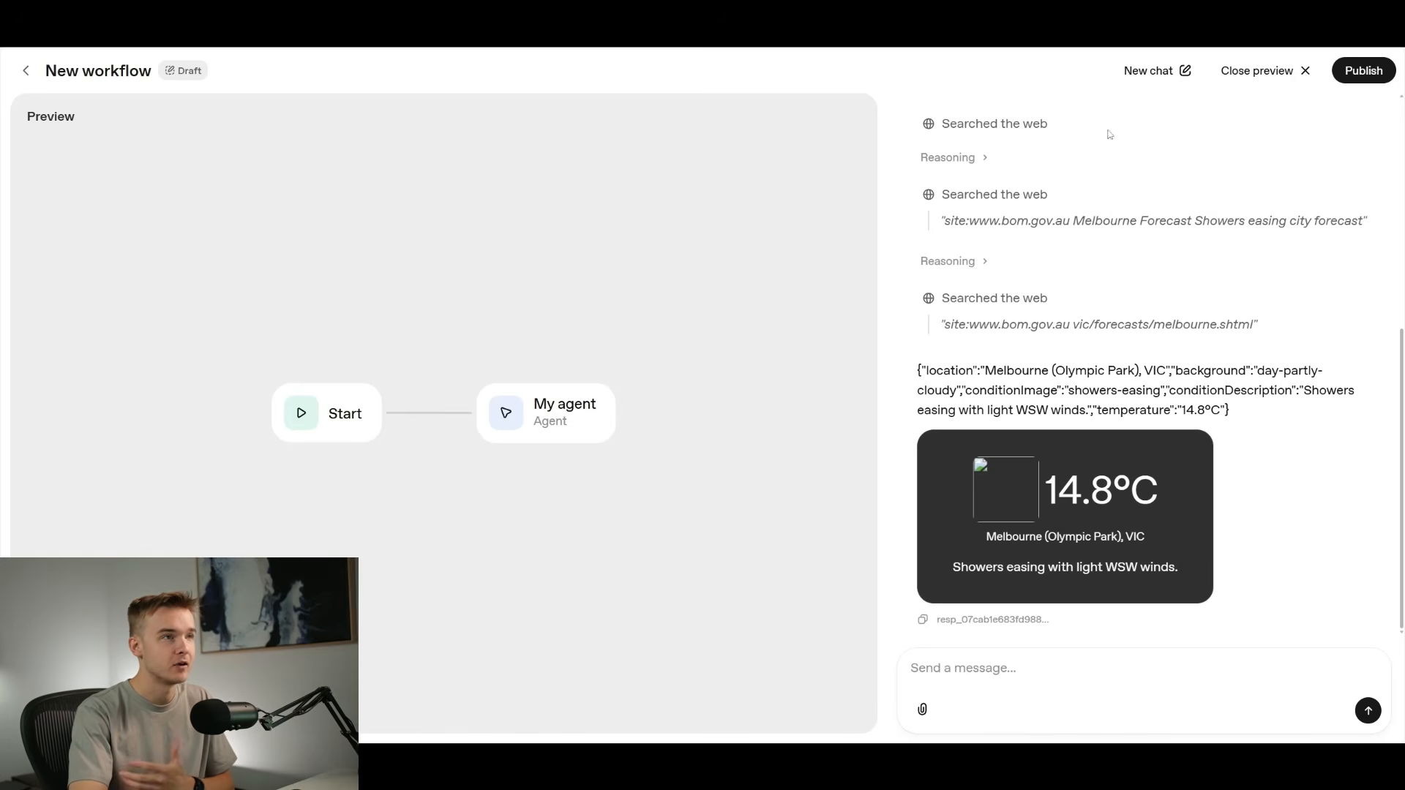
{"action": "left_click", "coordinate": [914, 42]}
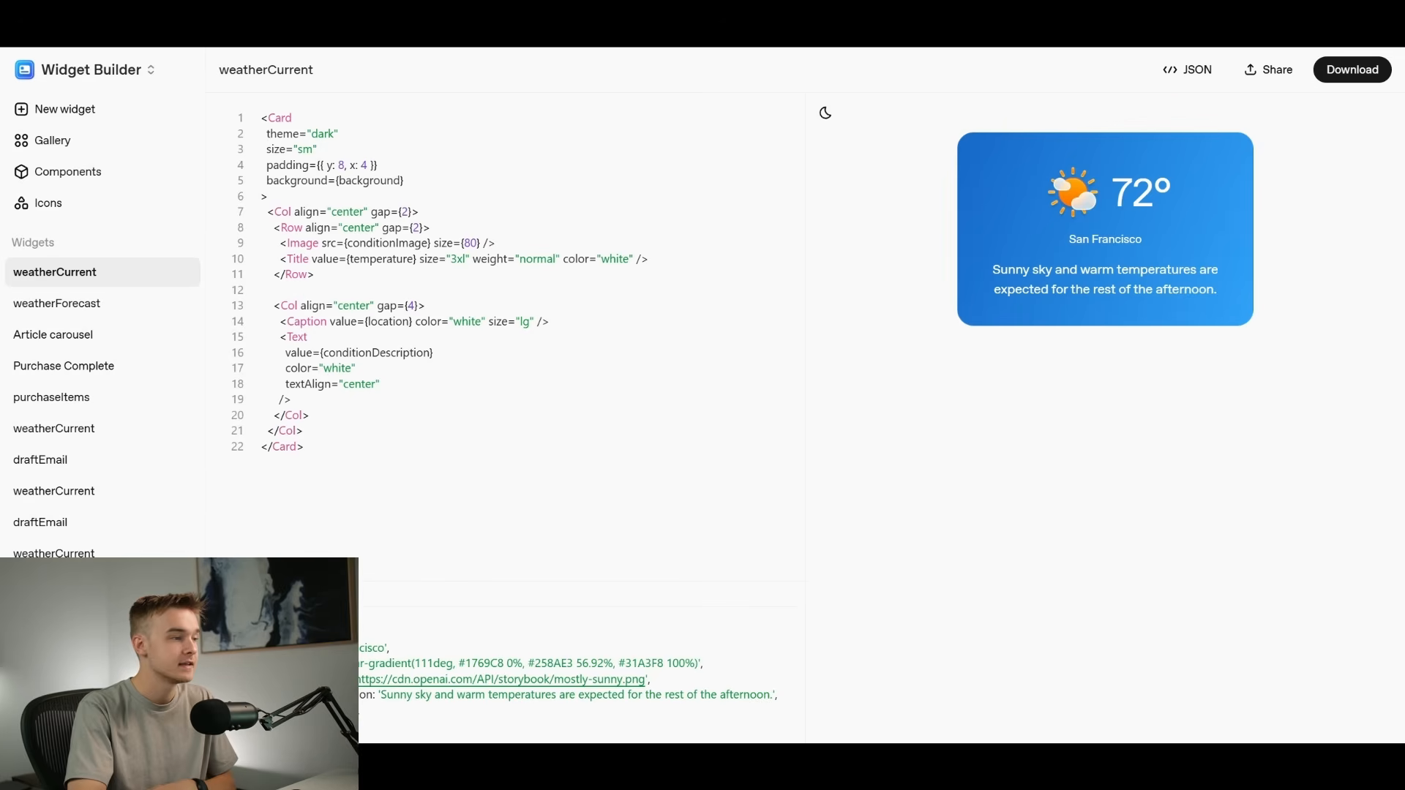
{"action": "left_click_drag", "start_coordinate": [351, 664], "coordinate": [702, 663]}
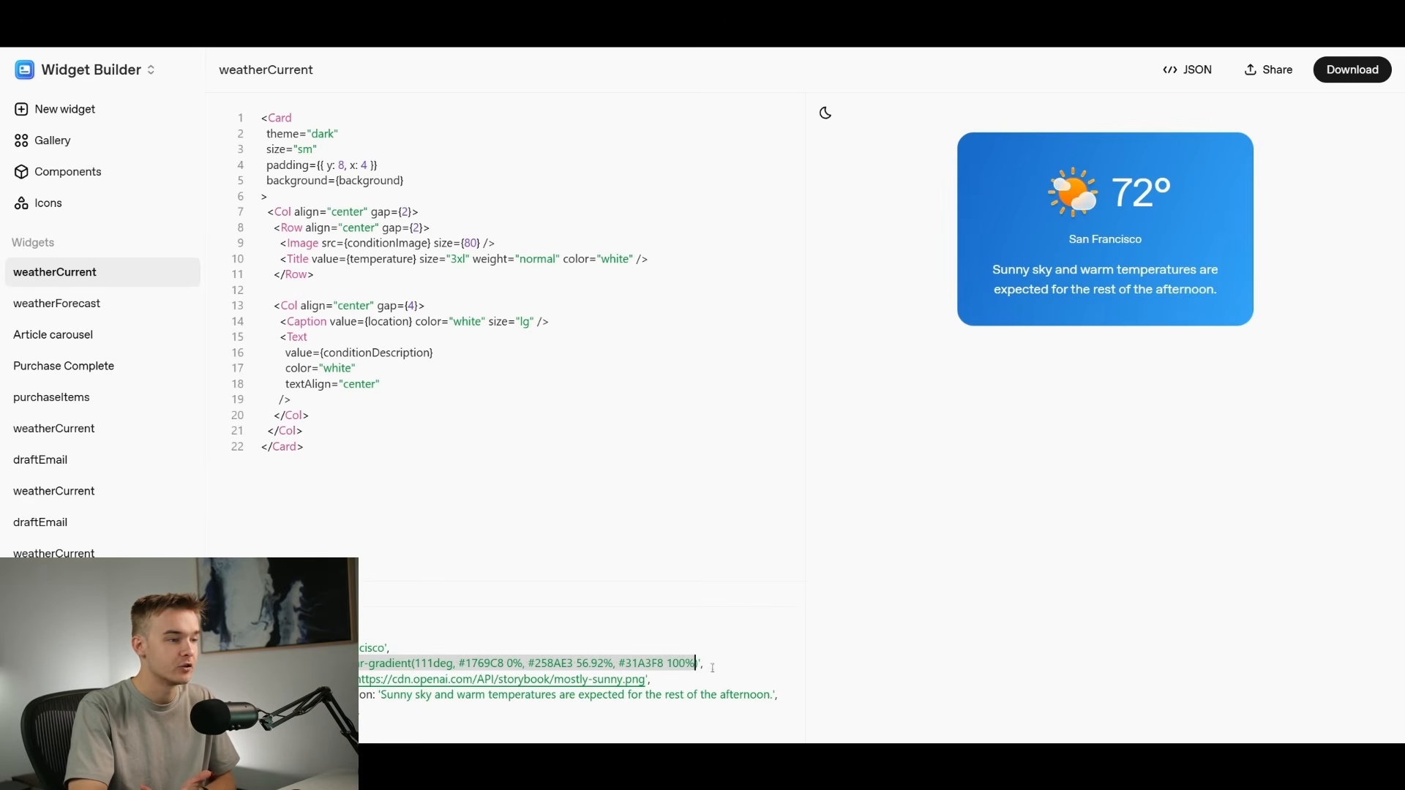
{"action": "left_click", "coordinate": [727, 666]}
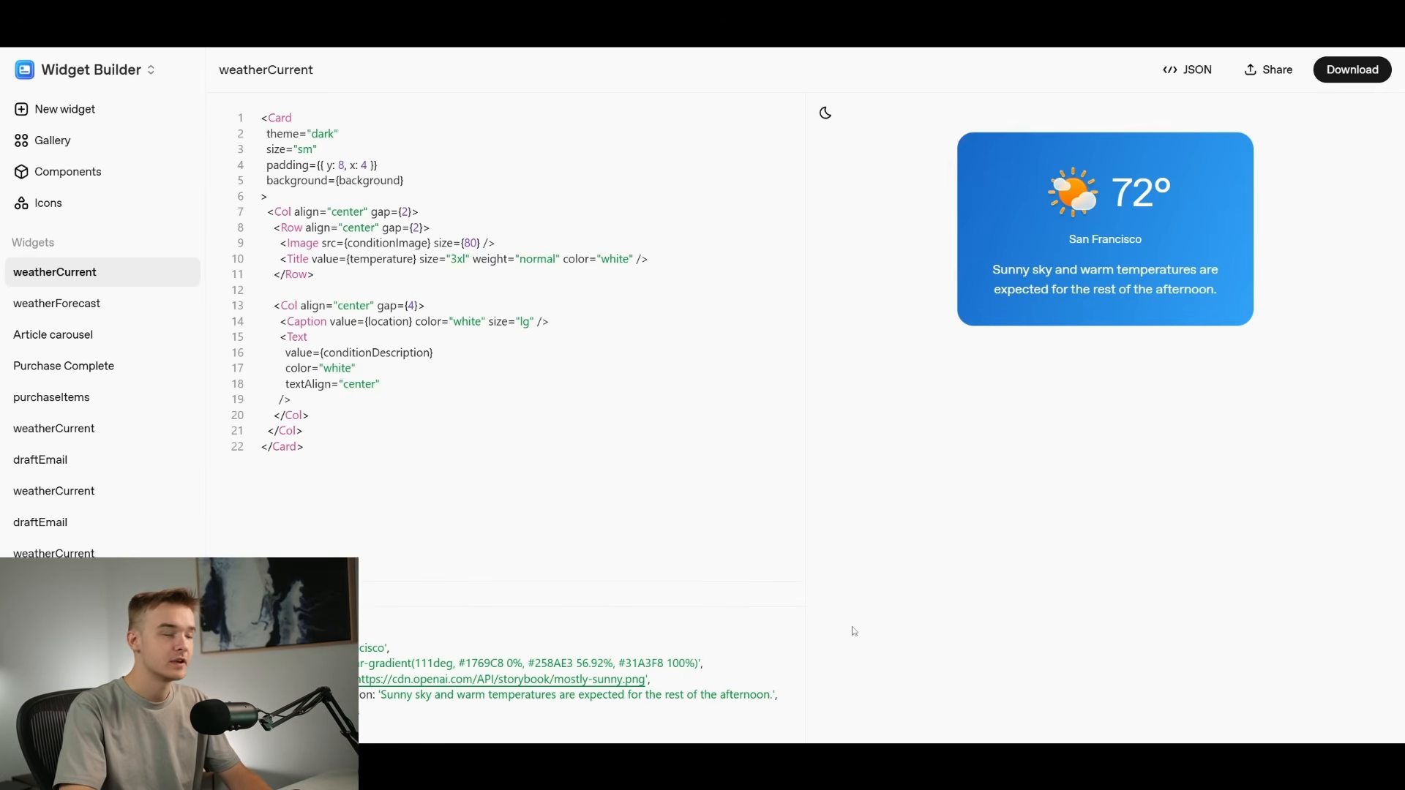
{"action": "left_click_drag", "start_coordinate": [358, 663], "coordinate": [703, 664]}
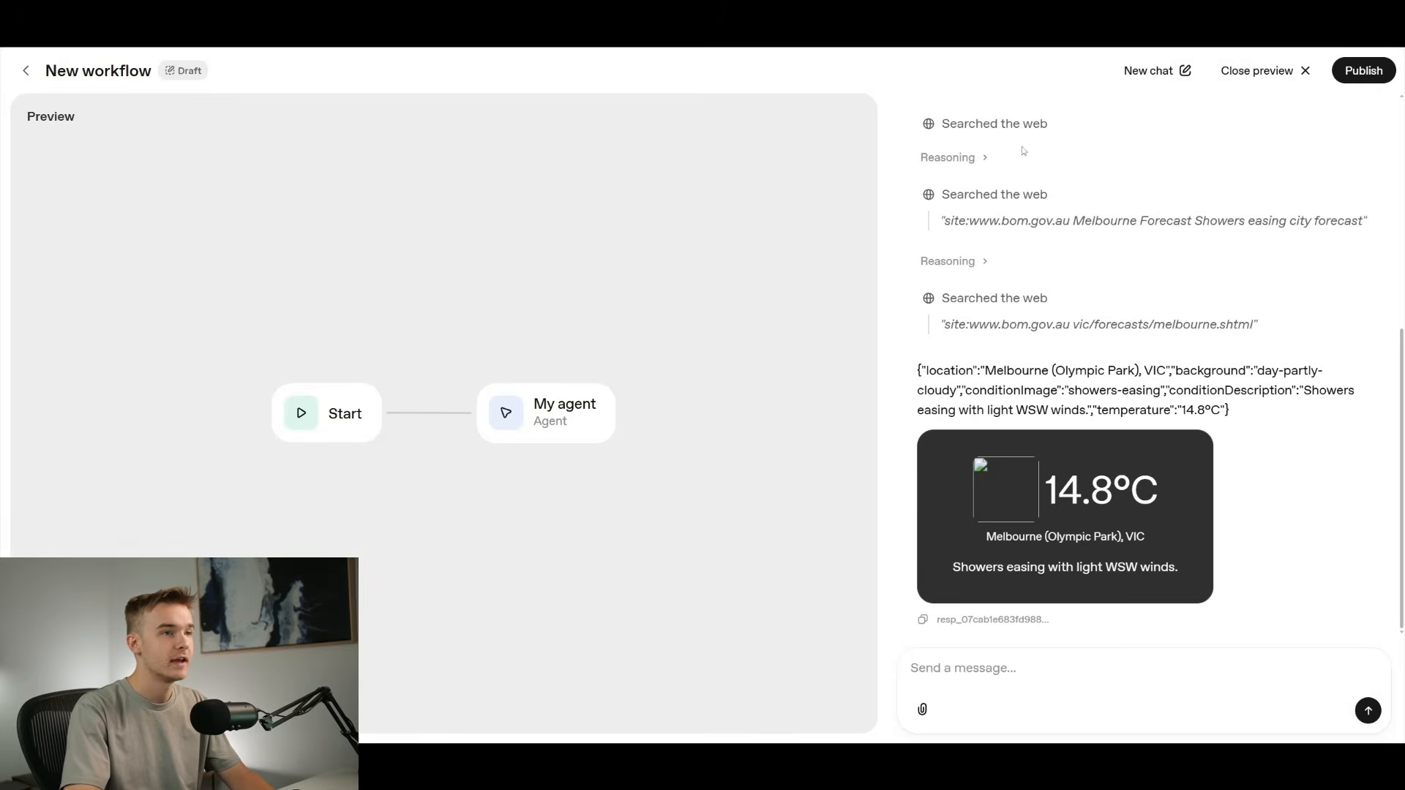
Step: Extend My agent's instructions with weather-based gradient backgrounds and the sunny-day example 'linear-gradient(111deg, #1769C8 0%, #258AE3 56.92%, #31A3F8 100%)'
{"action": "left_click", "coordinate": [1257, 70]}
{"action": "left_click", "coordinate": [847, 408]}
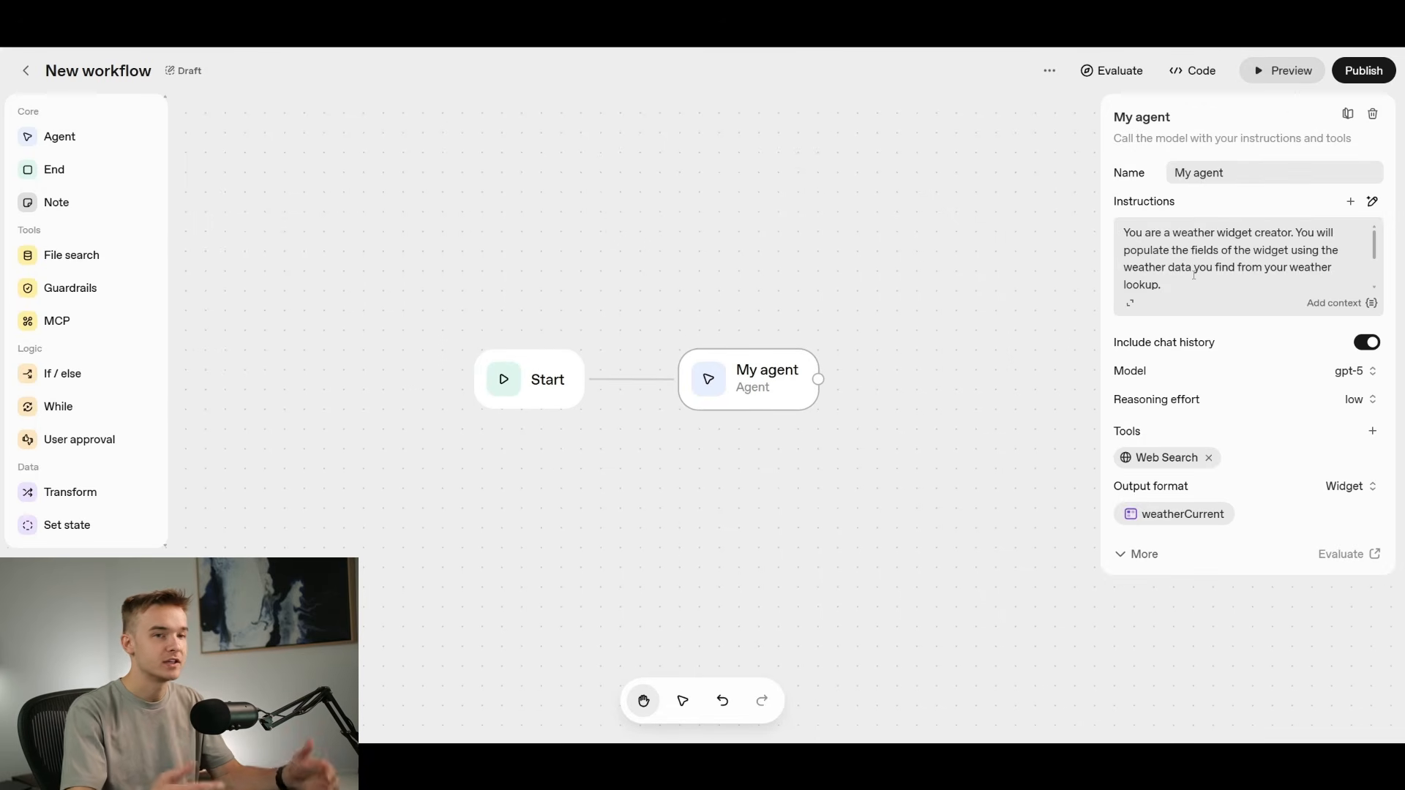
{"action": "left_click", "coordinate": [1131, 303]}
{"action": "key", "text": "Return"}
{"action": "key", "text": "Return"}
{"action": "type", "text": "Please style the background with a gradient based on the weather condition.  Here is an example for a sunny day: background: 'linear-gradient(111deg, #1769C8 0%, #258AE3 56.92%, #31A3F8 100%)'"}
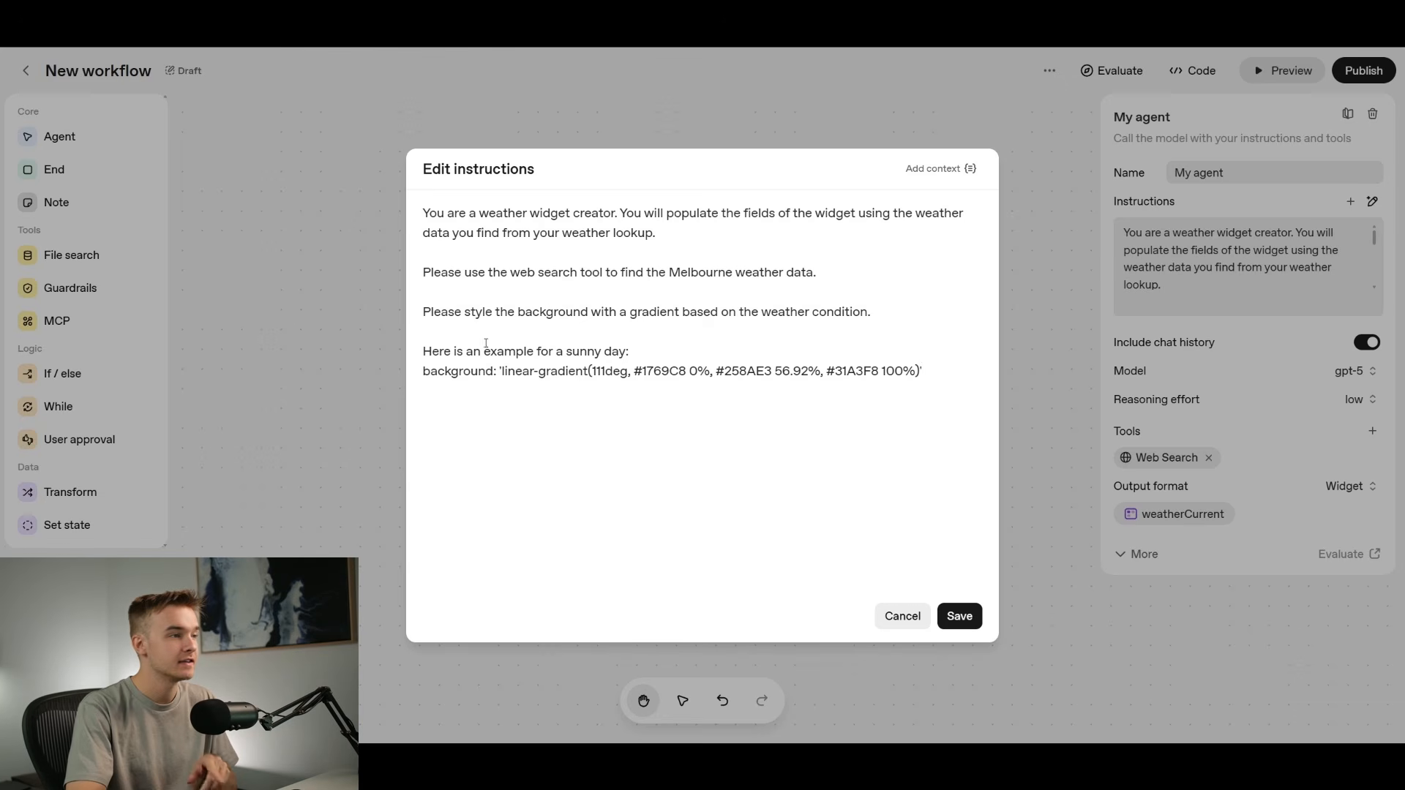
{"action": "left_click_drag", "start_coordinate": [924, 372], "coordinate": [425, 373]}
{"action": "left_click", "coordinate": [934, 369]}
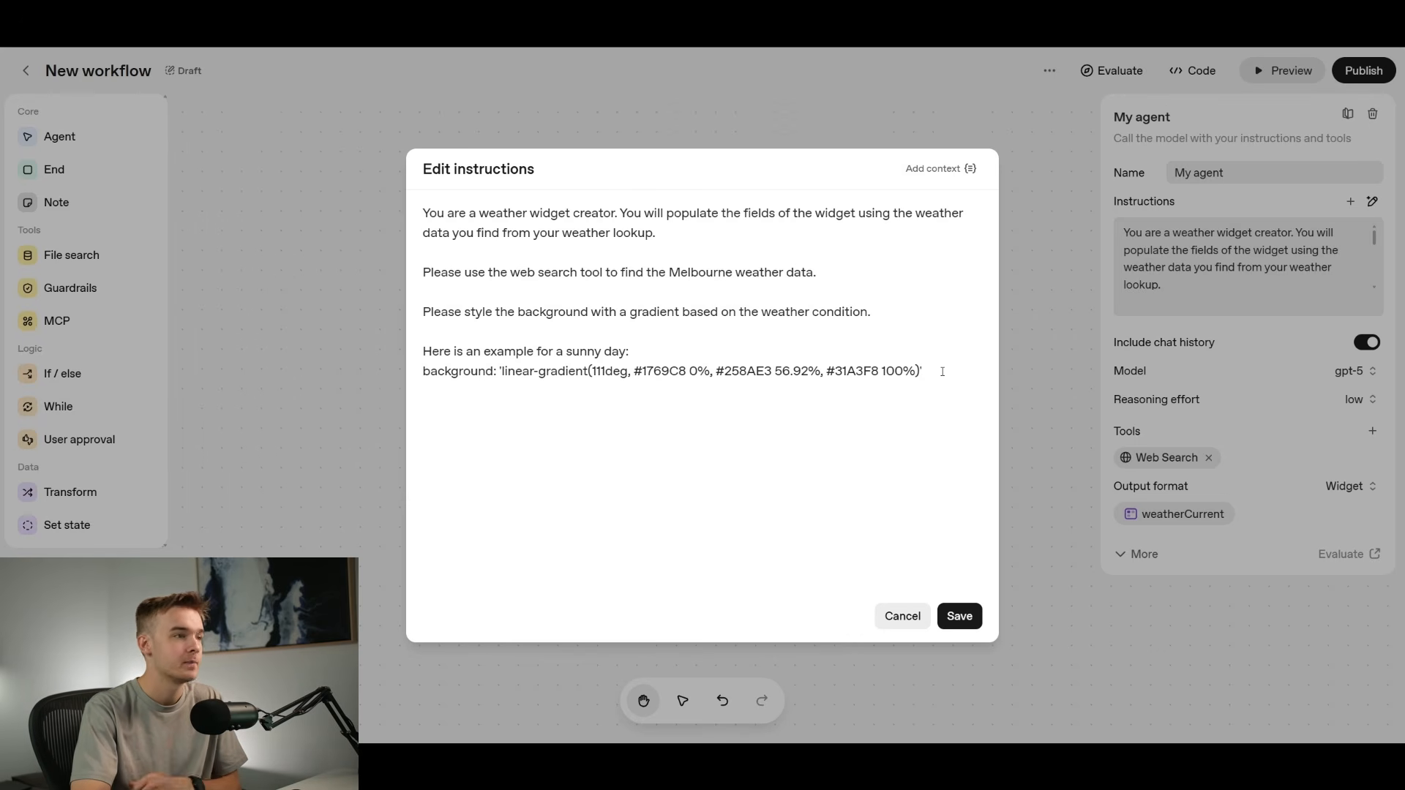
{"action": "left_click_drag", "start_coordinate": [928, 372], "coordinate": [501, 371]}
{"action": "left_click", "coordinate": [514, 372]}
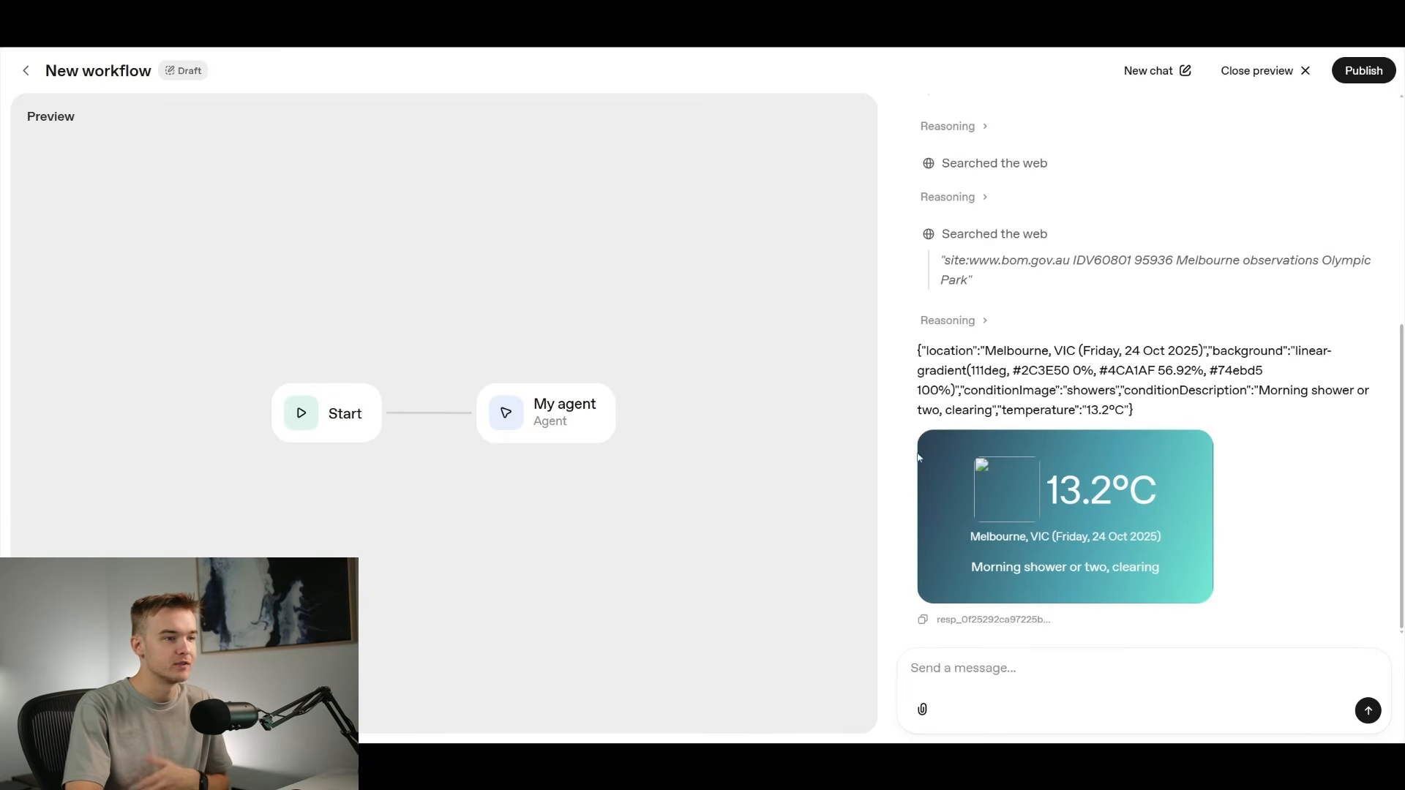
Step: Examine the condition description, temperature and location text on the gradient weather card in the preview
{"action": "left_click_drag", "start_coordinate": [970, 573], "coordinate": [1070, 570]}
{"action": "left_click", "coordinate": [1070, 571]}
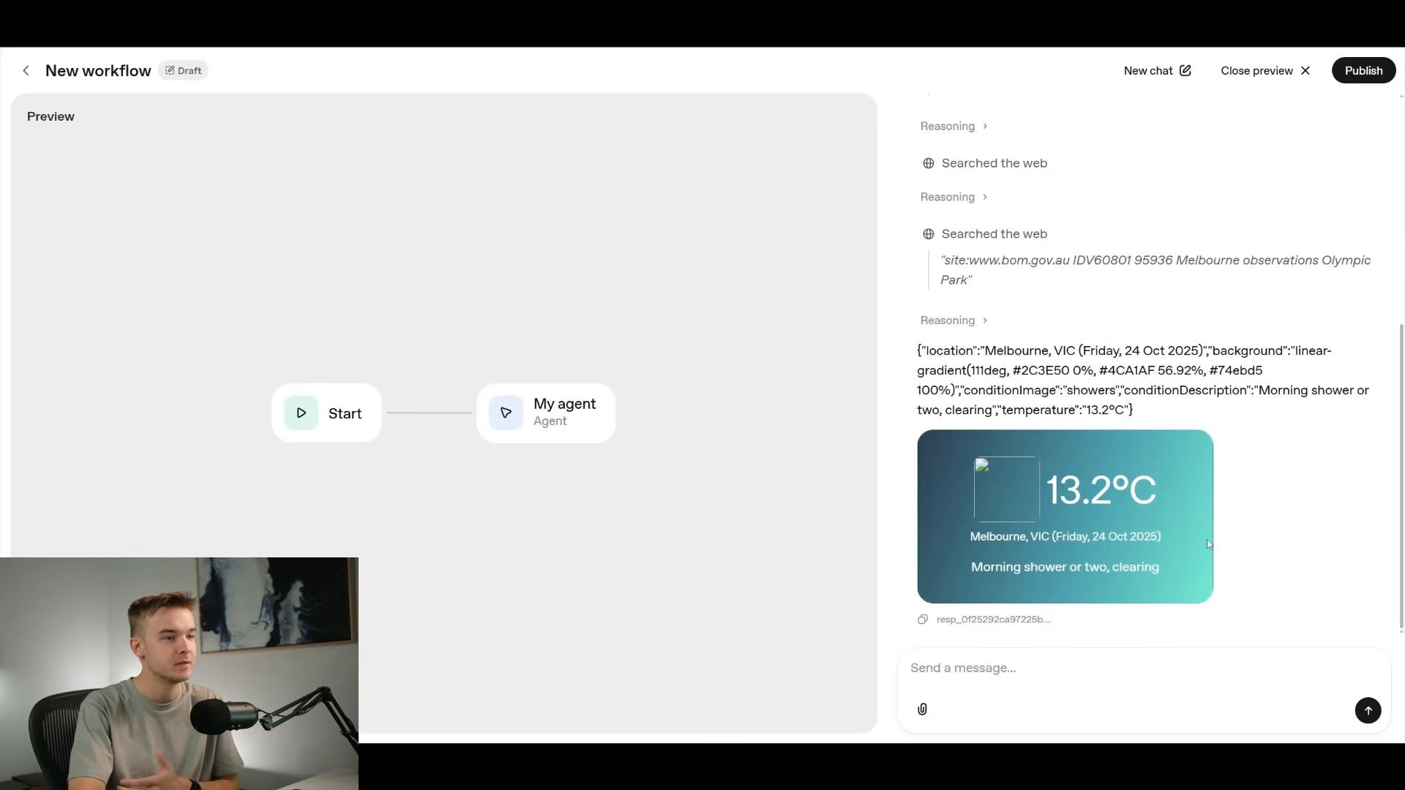
{"action": "double_click", "coordinate": [1084, 489]}
{"action": "left_click", "coordinate": [1083, 489]}
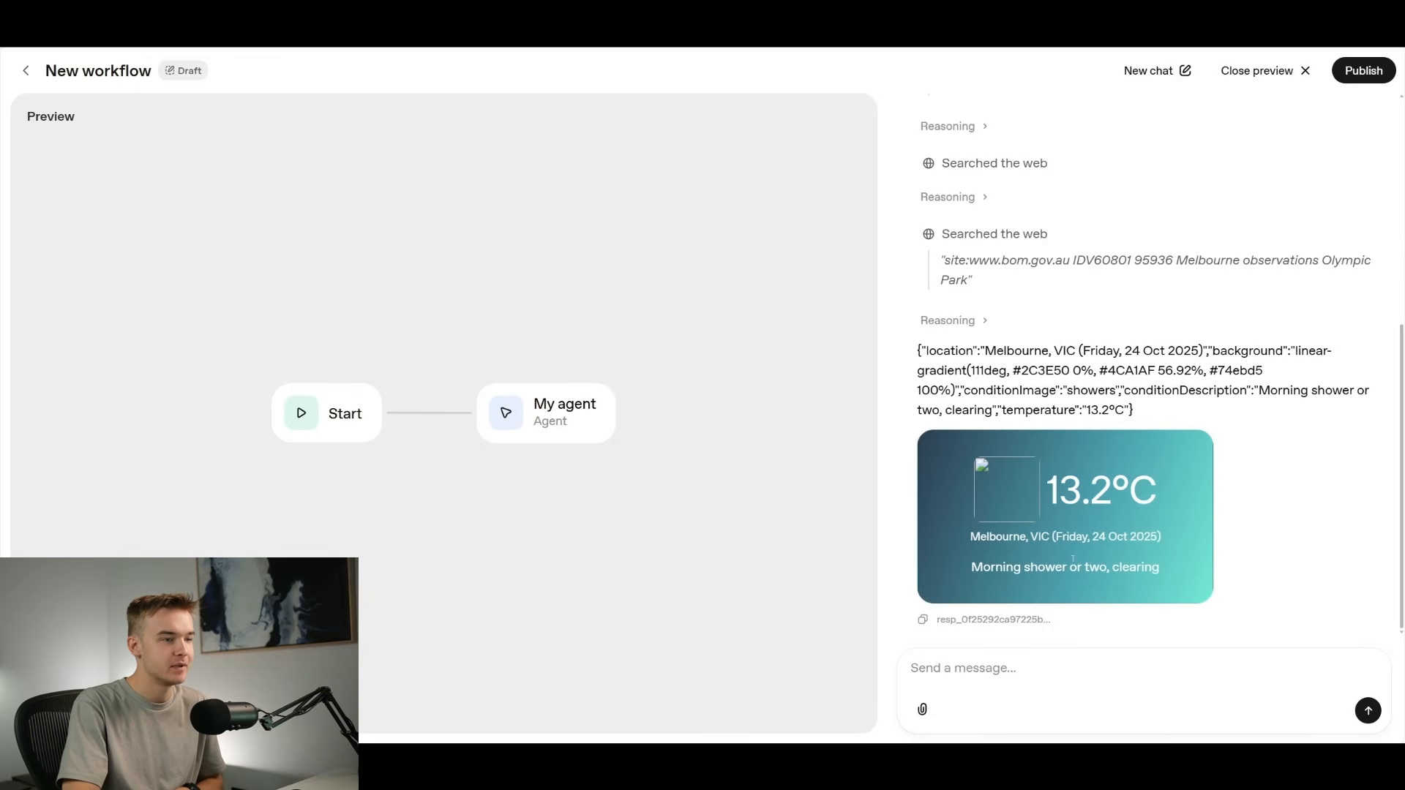
{"action": "triple_click", "coordinate": [1179, 542]}
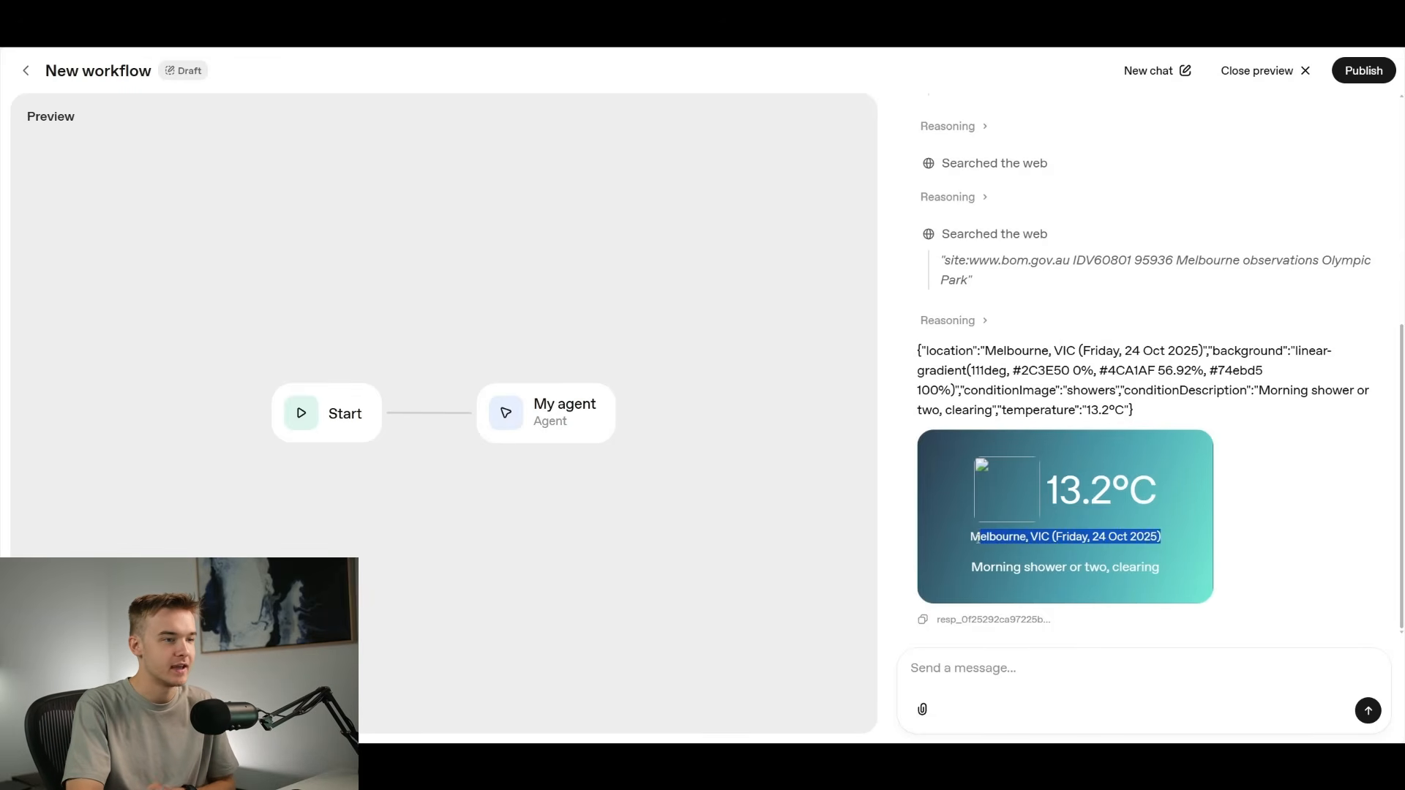
{"action": "left_click", "coordinate": [1164, 541]}
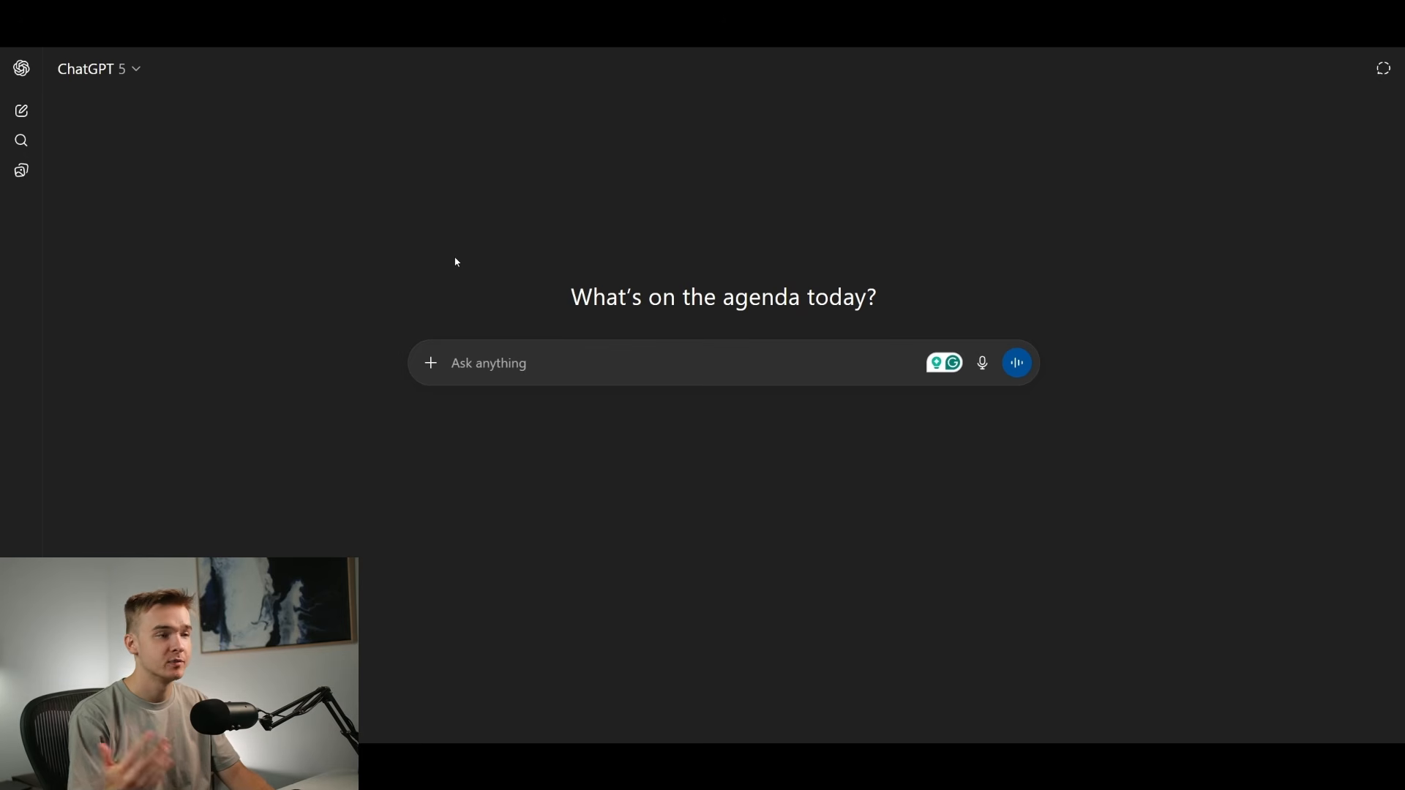
Step: Ask ChatGPT for a small transparent cloudy day icon, attaching a screen snip of the weatherCurrent widget's sunny icon as reference
{"action": "left_click", "coordinate": [505, 364]}
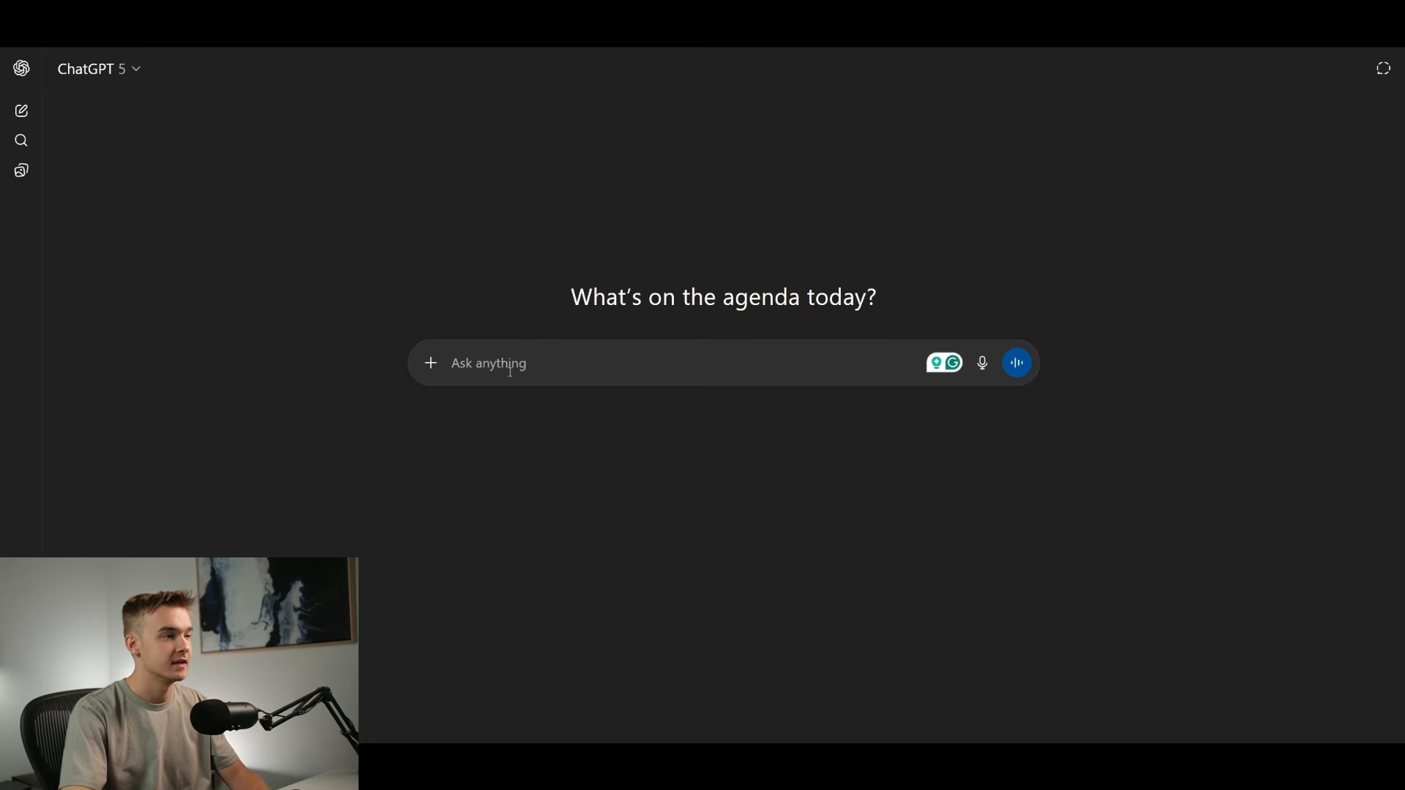
{"action": "type", "text": "Please create a small transparent icon for a cloudy day, I have provided a reference to use from a sunny day icon."}
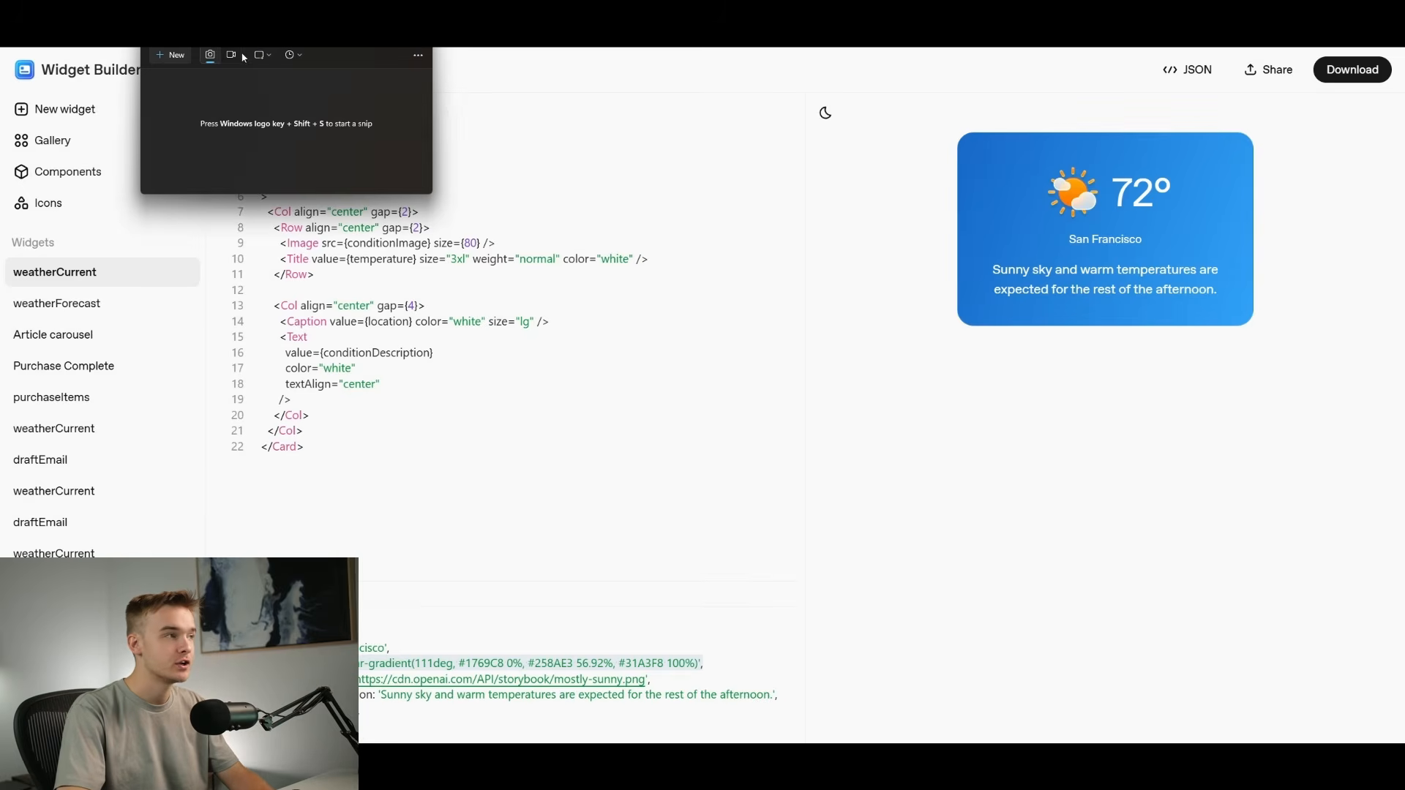
{"action": "left_click", "coordinate": [170, 55]}
{"action": "left_click_drag", "start_coordinate": [1031, 156], "coordinate": [1114, 227]}
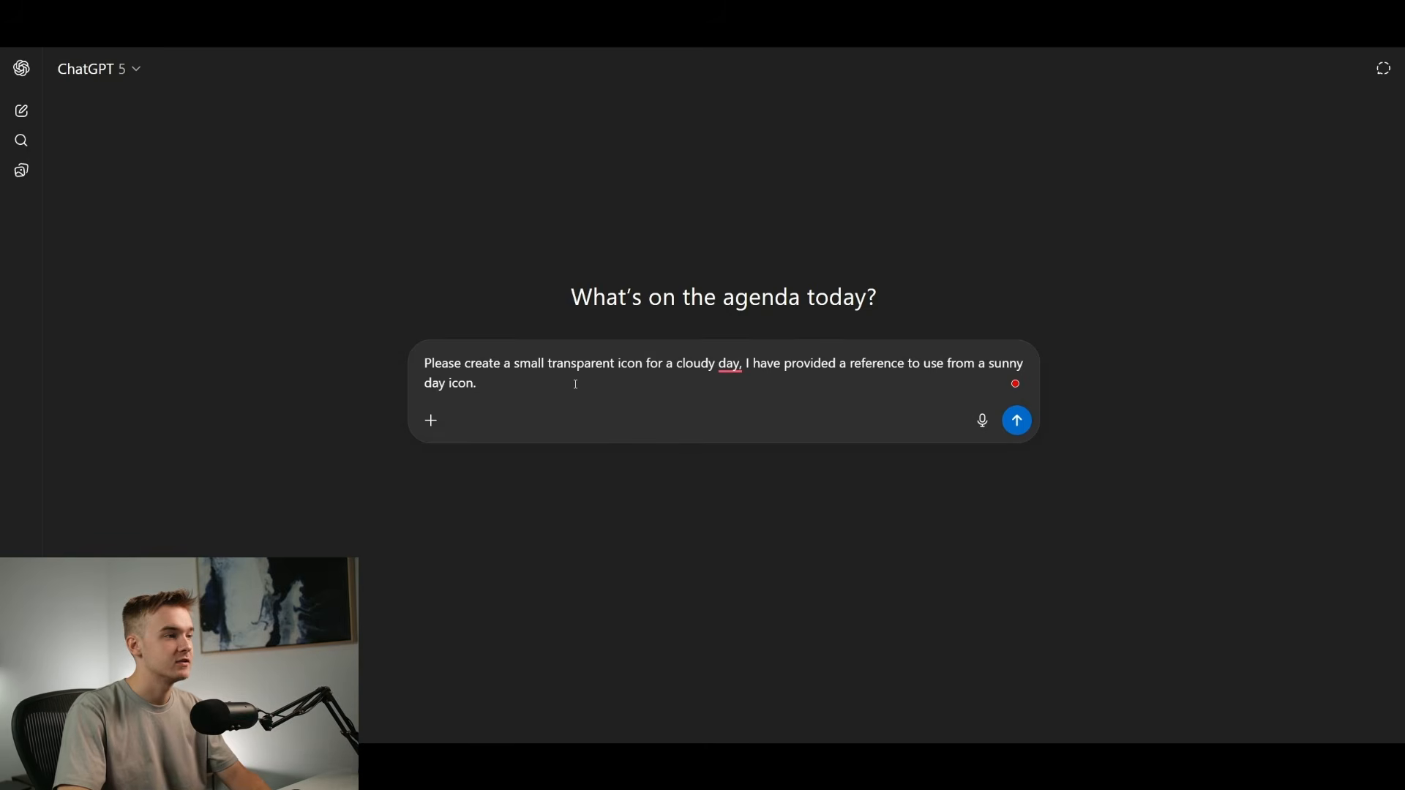
{"action": "key", "text": "ctrl+v"}
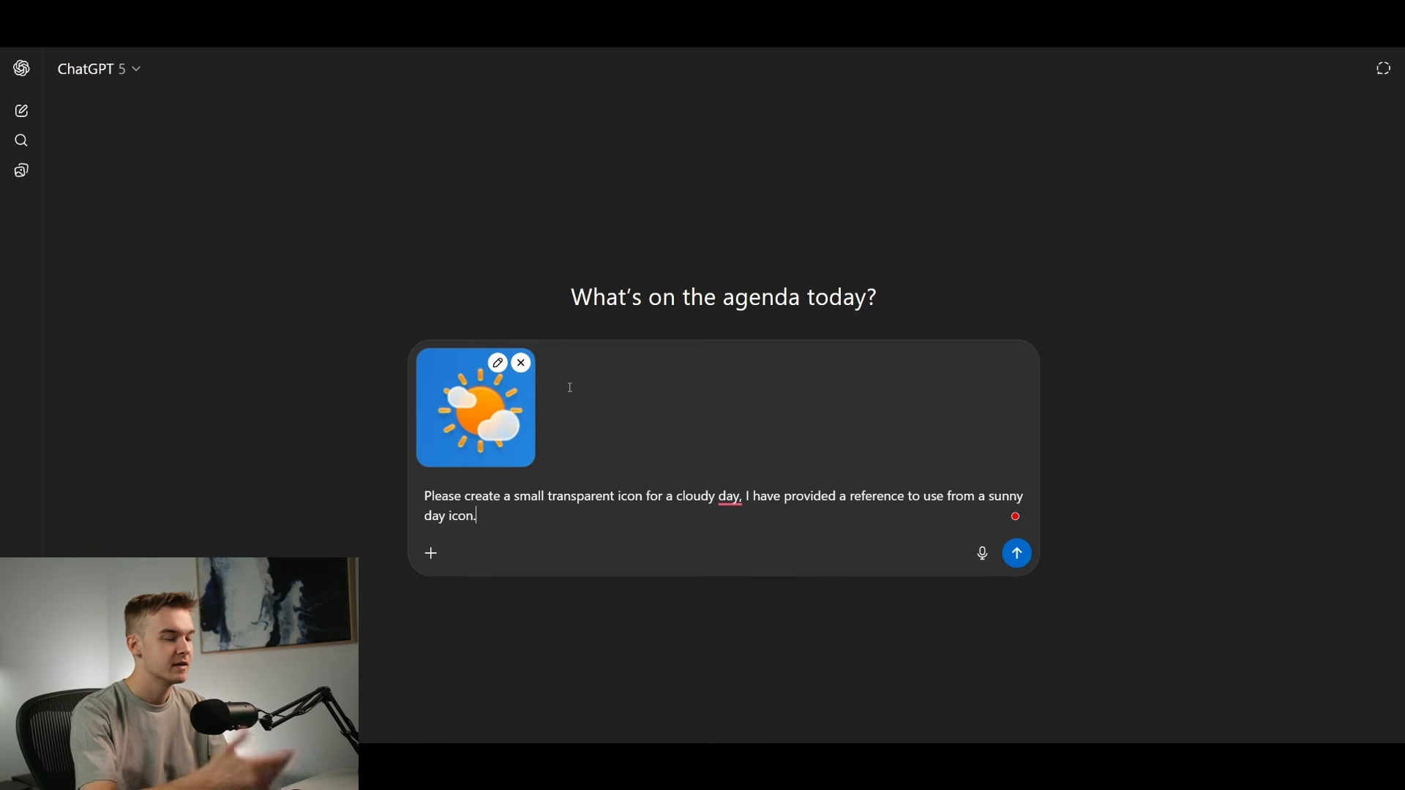
{"action": "key", "text": "Return"}
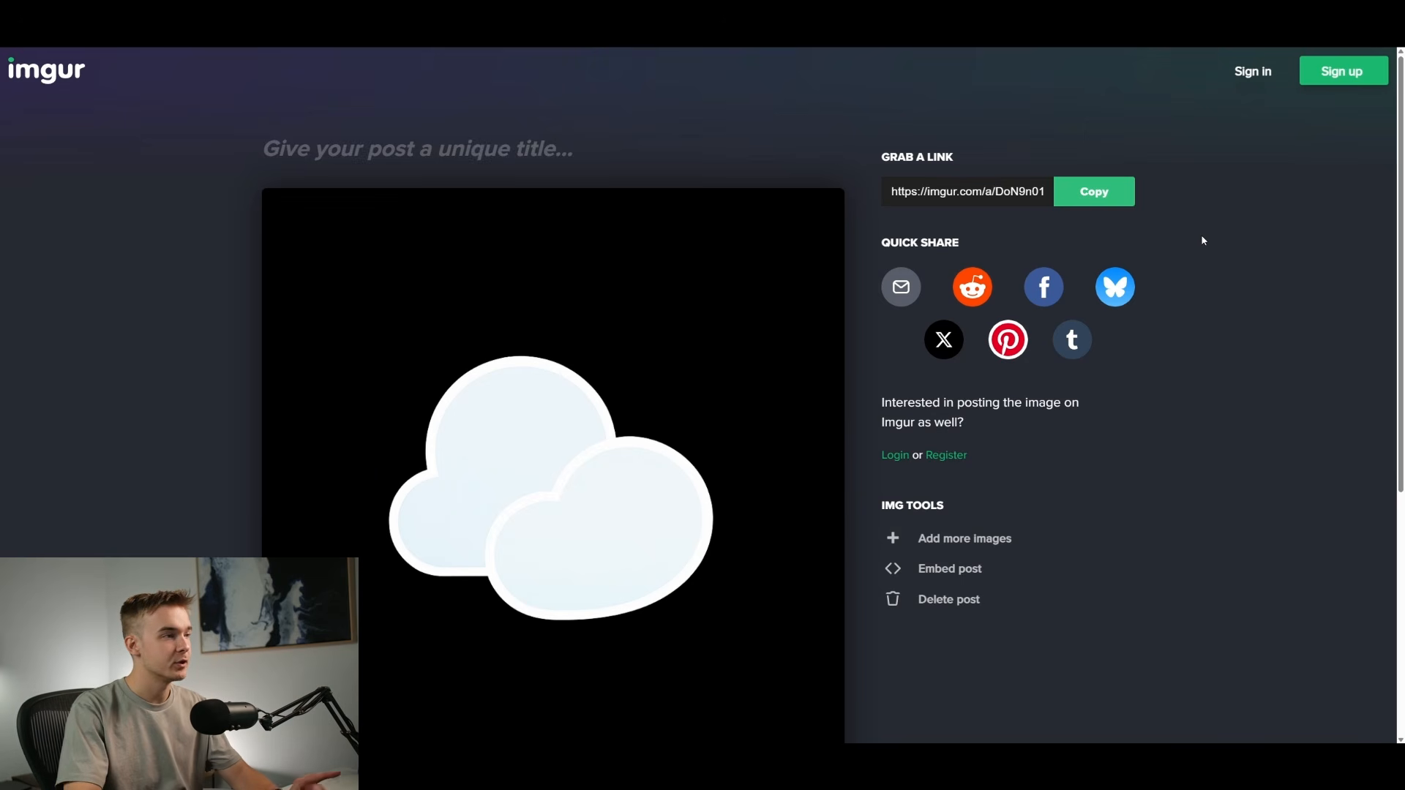
Step: Copy the direct image address of the cloud icon uploaded to Imgur
{"action": "scroll", "coordinate": [1178, 263], "scroll_direction": "down", "scroll_amount": 1}
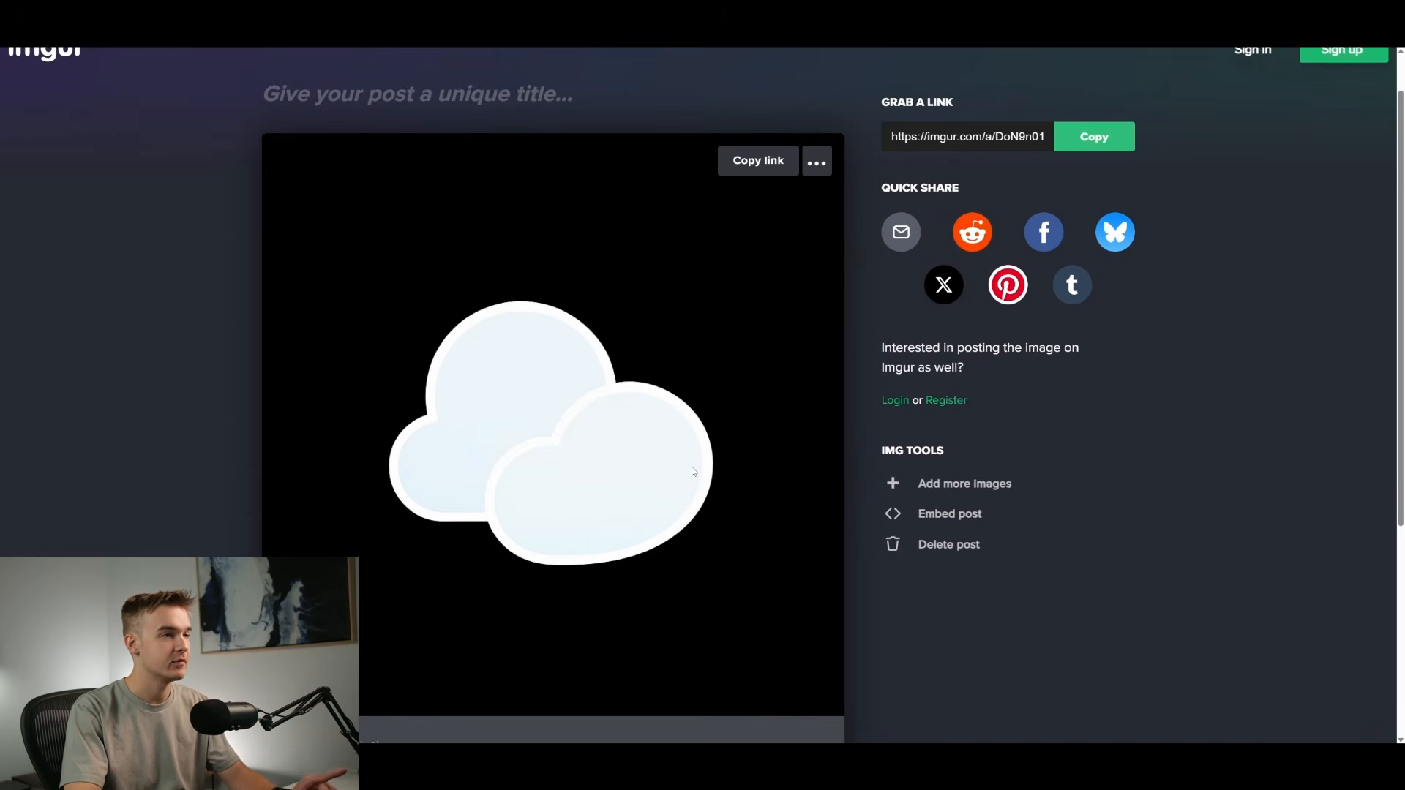
{"action": "scroll", "coordinate": [693, 472], "scroll_direction": "down", "scroll_amount": 2}
{"action": "scroll", "coordinate": [702, 498], "scroll_direction": "up", "scroll_amount": 3}
{"action": "right_click", "coordinate": [728, 369]}
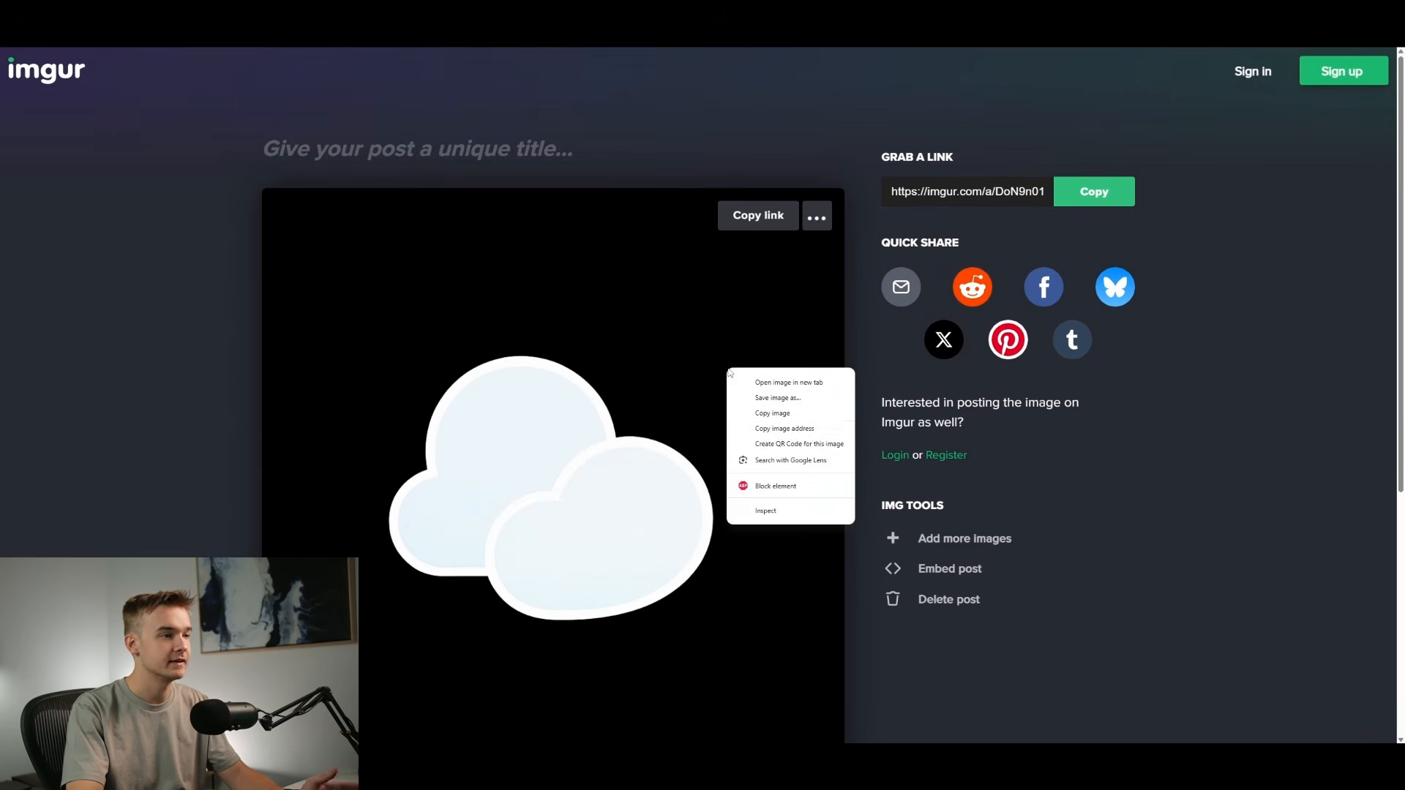
{"action": "left_click", "coordinate": [776, 430]}
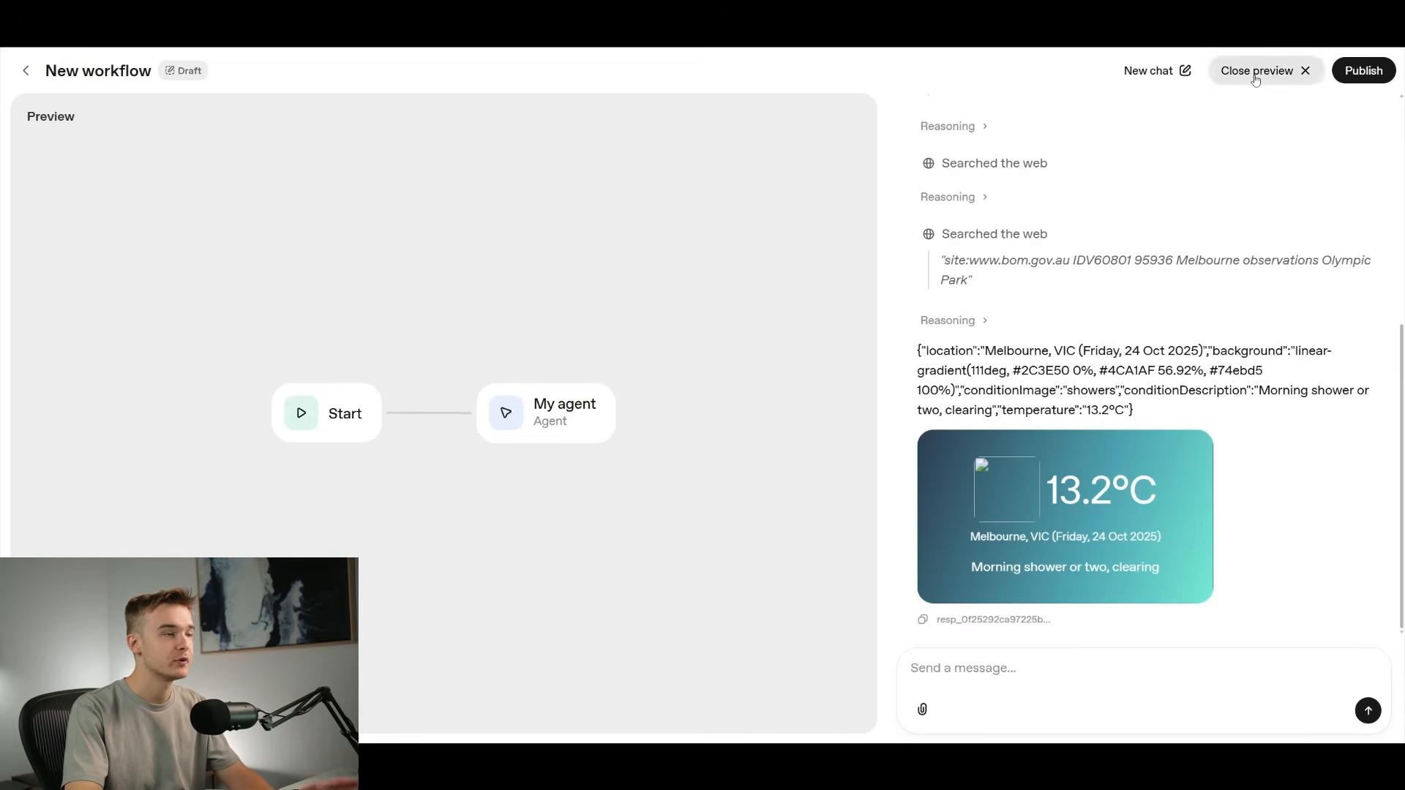
{"action": "left_click", "coordinate": [1255, 73]}
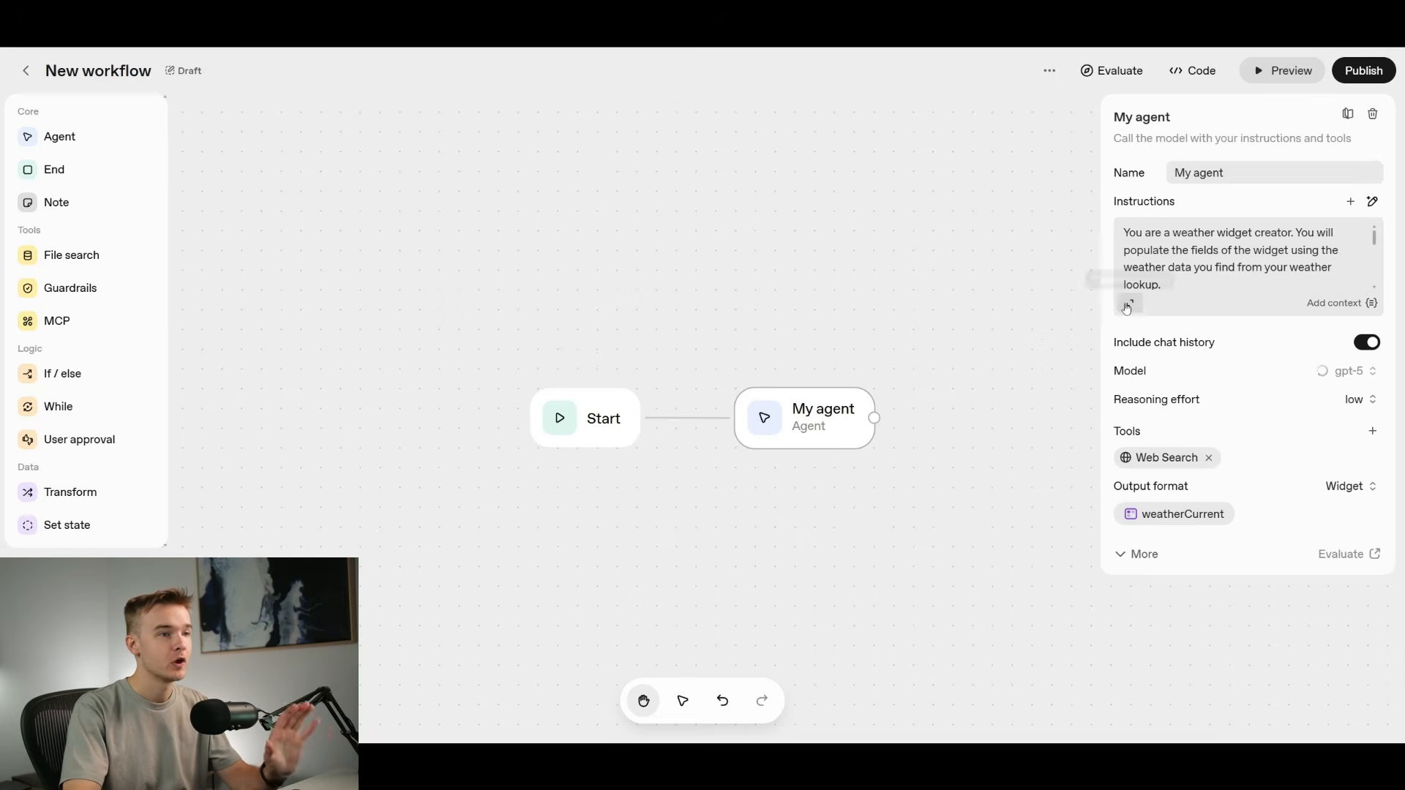
{"action": "left_click", "coordinate": [1128, 304]}
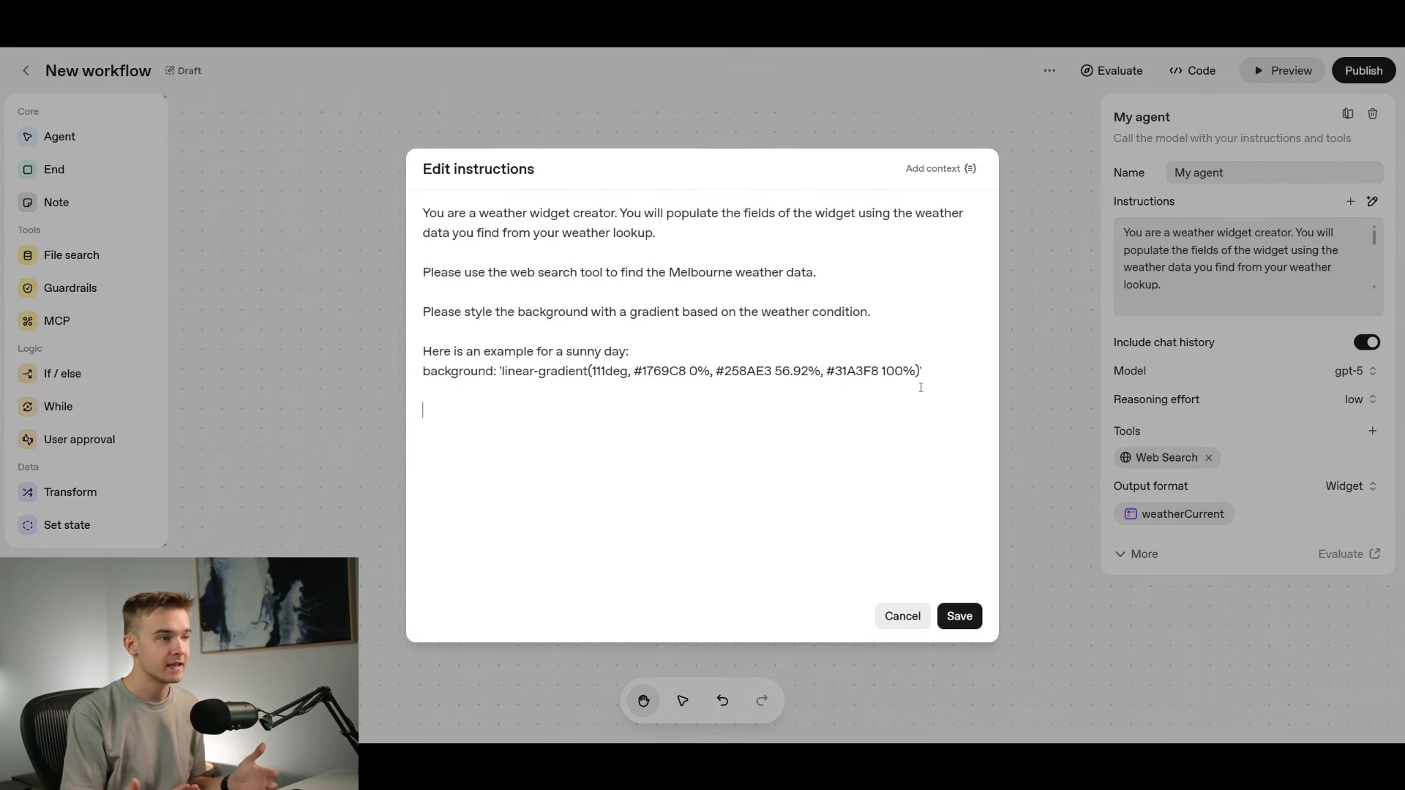
{"action": "key", "text": "ctrl+v"}
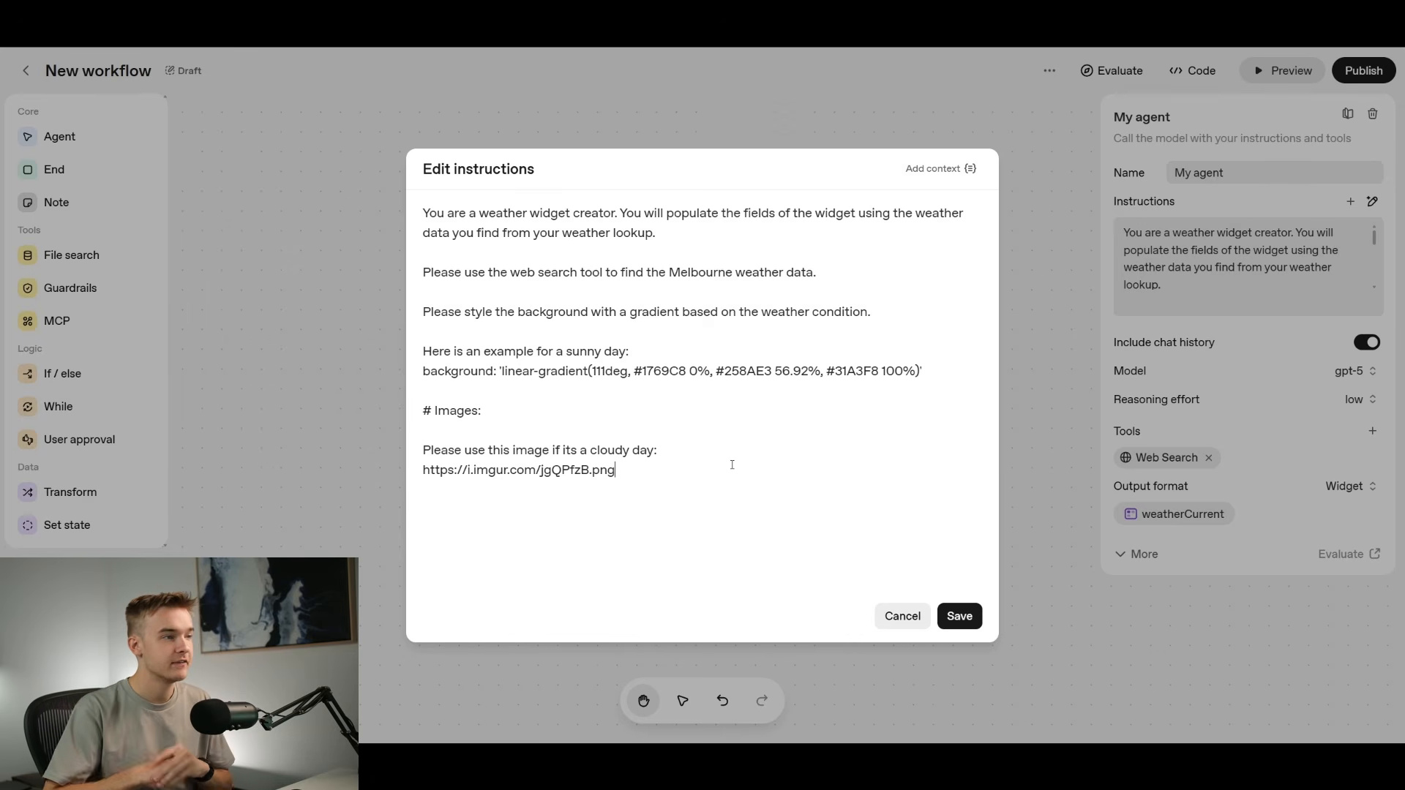
{"action": "left_click_drag", "start_coordinate": [425, 412], "coordinate": [485, 414]}
{"action": "left_click", "coordinate": [486, 414]}
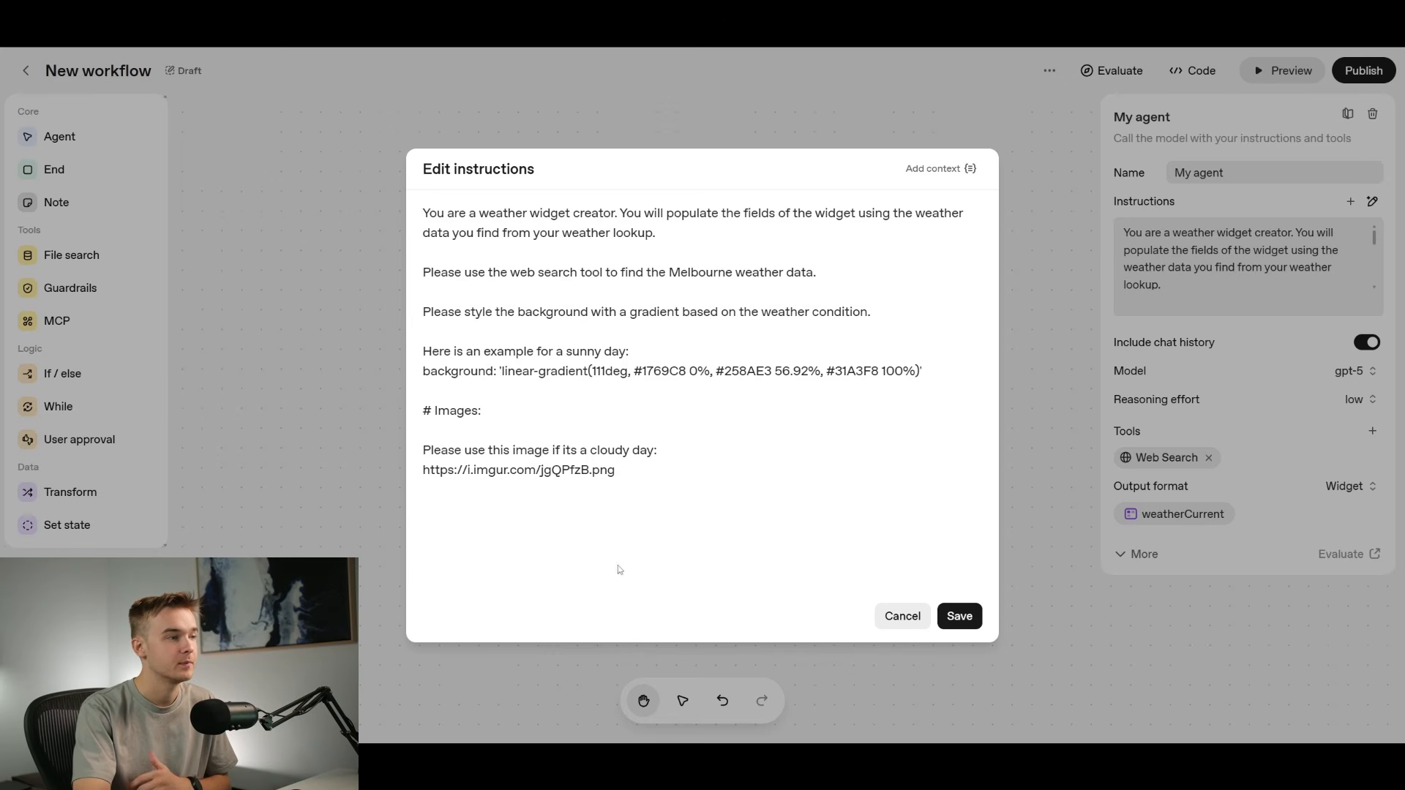
{"action": "left_click", "coordinate": [482, 415]}
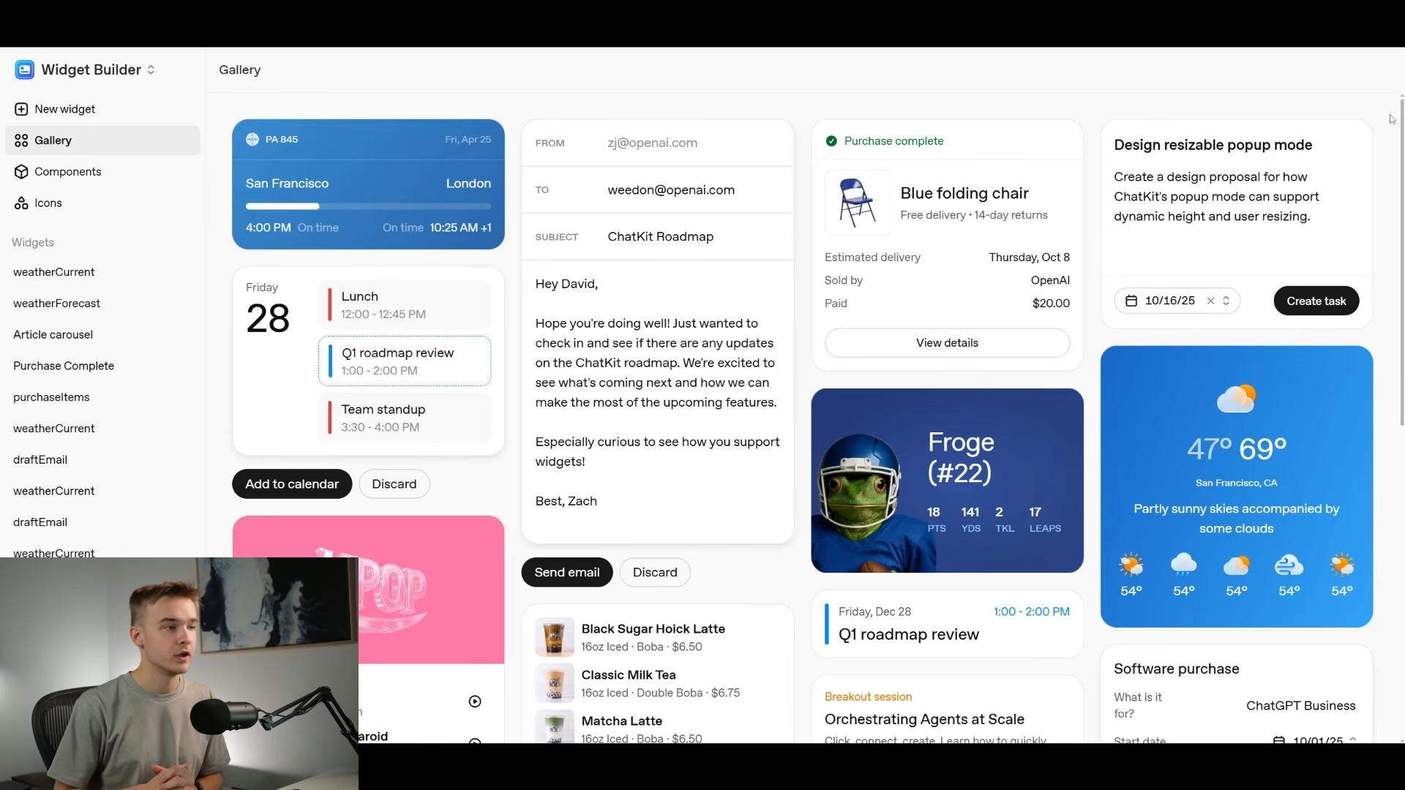
Step: Browse the example widgets in the Widget Builder gallery
{"action": "scroll", "coordinate": [1390, 176], "scroll_direction": "down", "scroll_amount": 3}
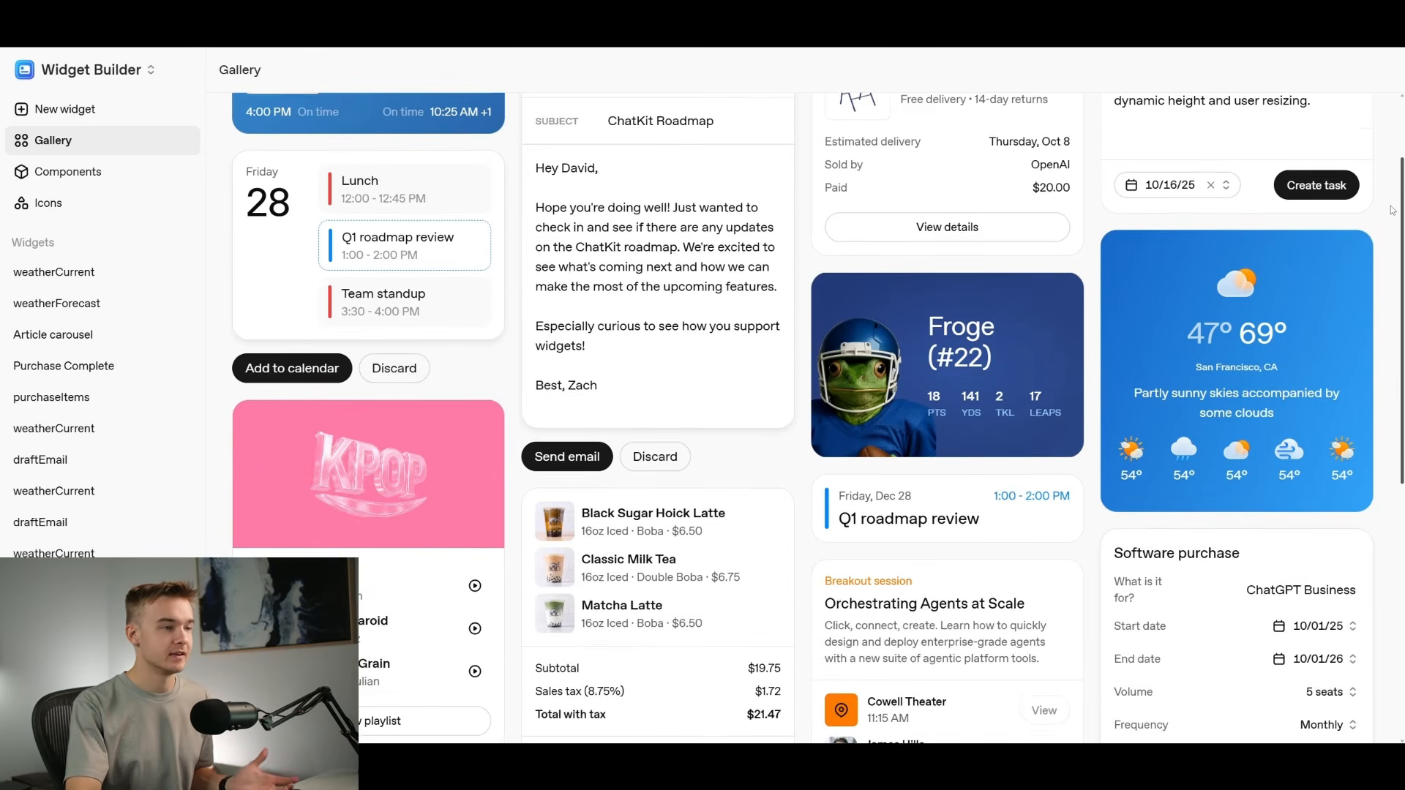
{"action": "scroll", "coordinate": [1390, 226], "scroll_direction": "down", "scroll_amount": 1}
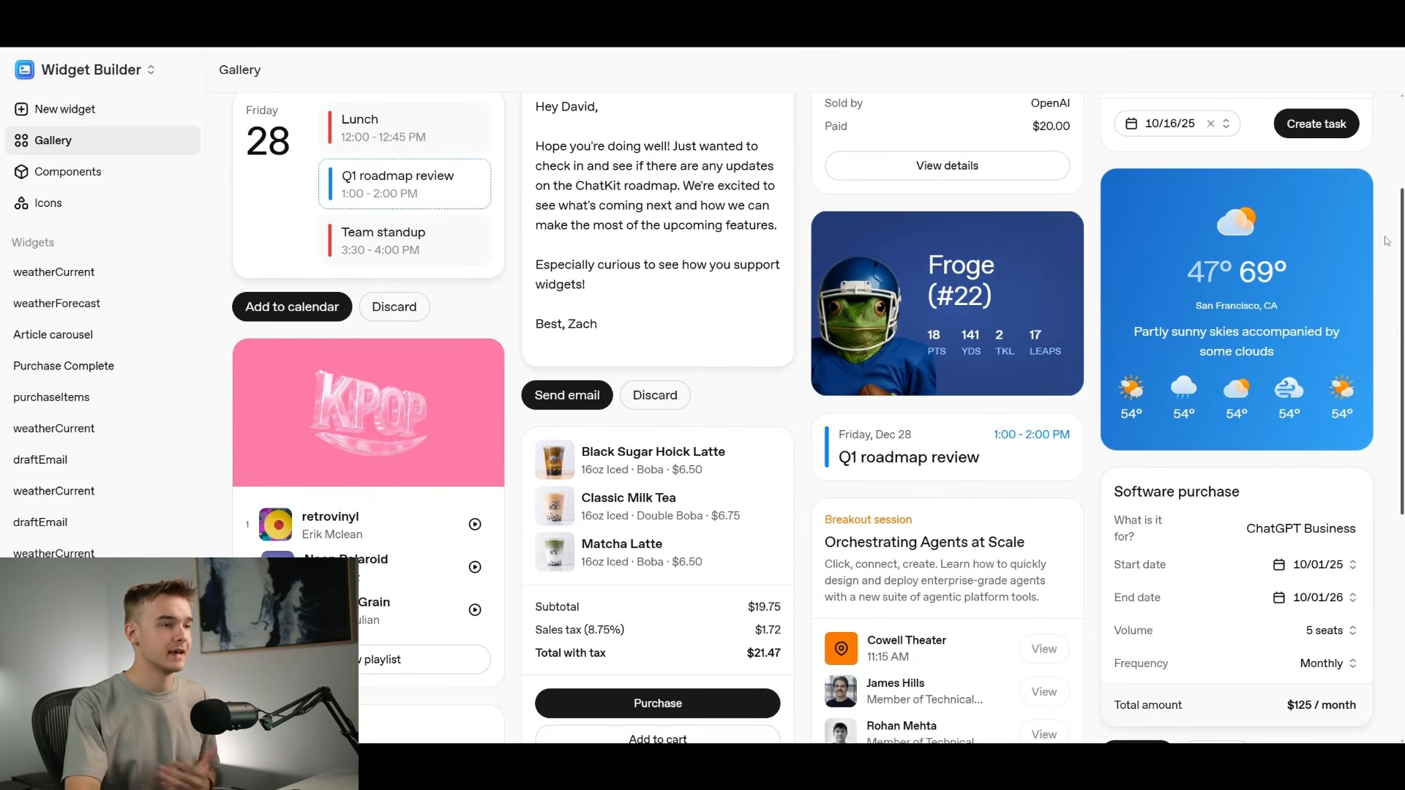
{"action": "scroll", "coordinate": [1383, 245], "scroll_direction": "down", "scroll_amount": 1}
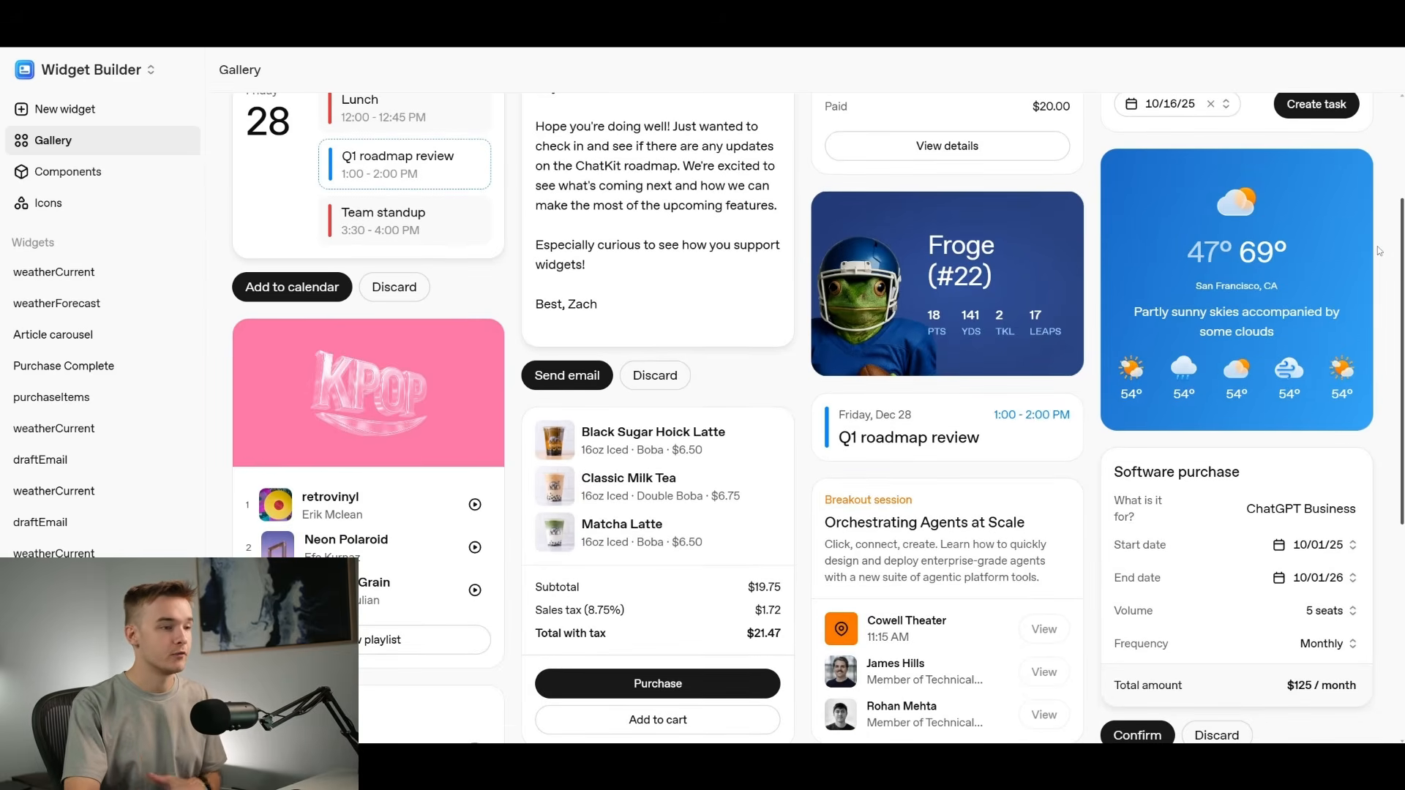
{"action": "scroll", "coordinate": [1379, 251], "scroll_direction": "down", "scroll_amount": 3}
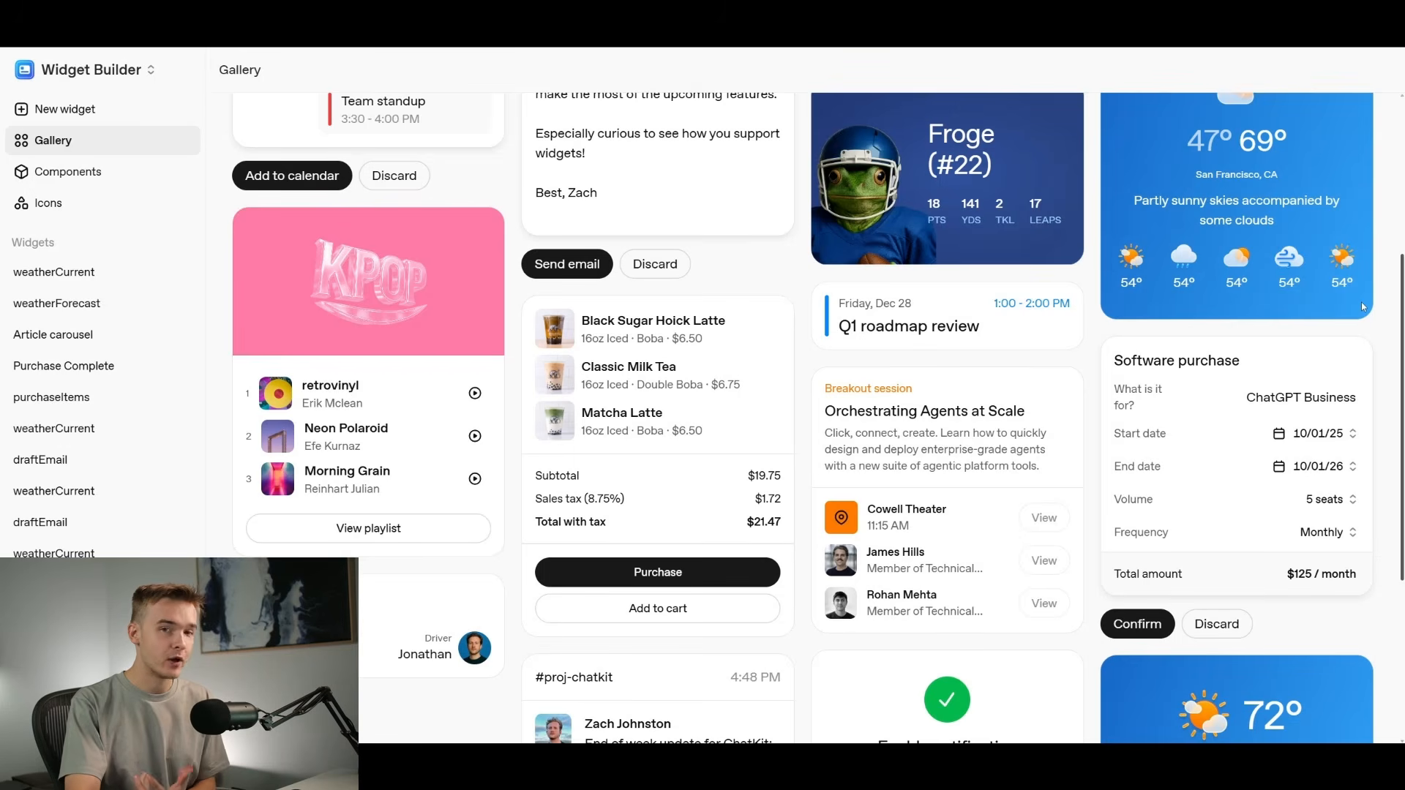
{"action": "scroll", "coordinate": [1363, 306], "scroll_direction": "down", "scroll_amount": 2}
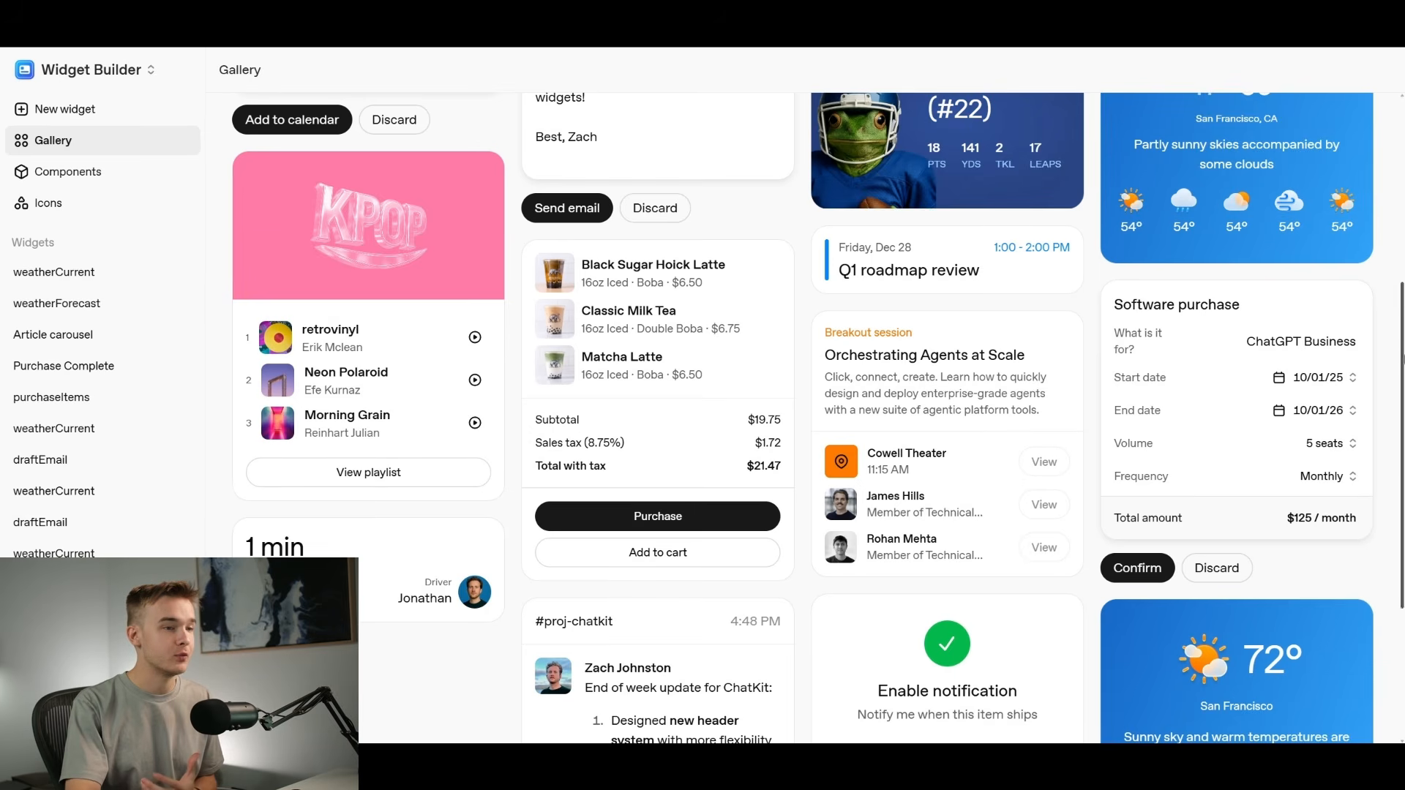
{"action": "scroll", "coordinate": [1391, 439], "scroll_direction": "down", "scroll_amount": 7}
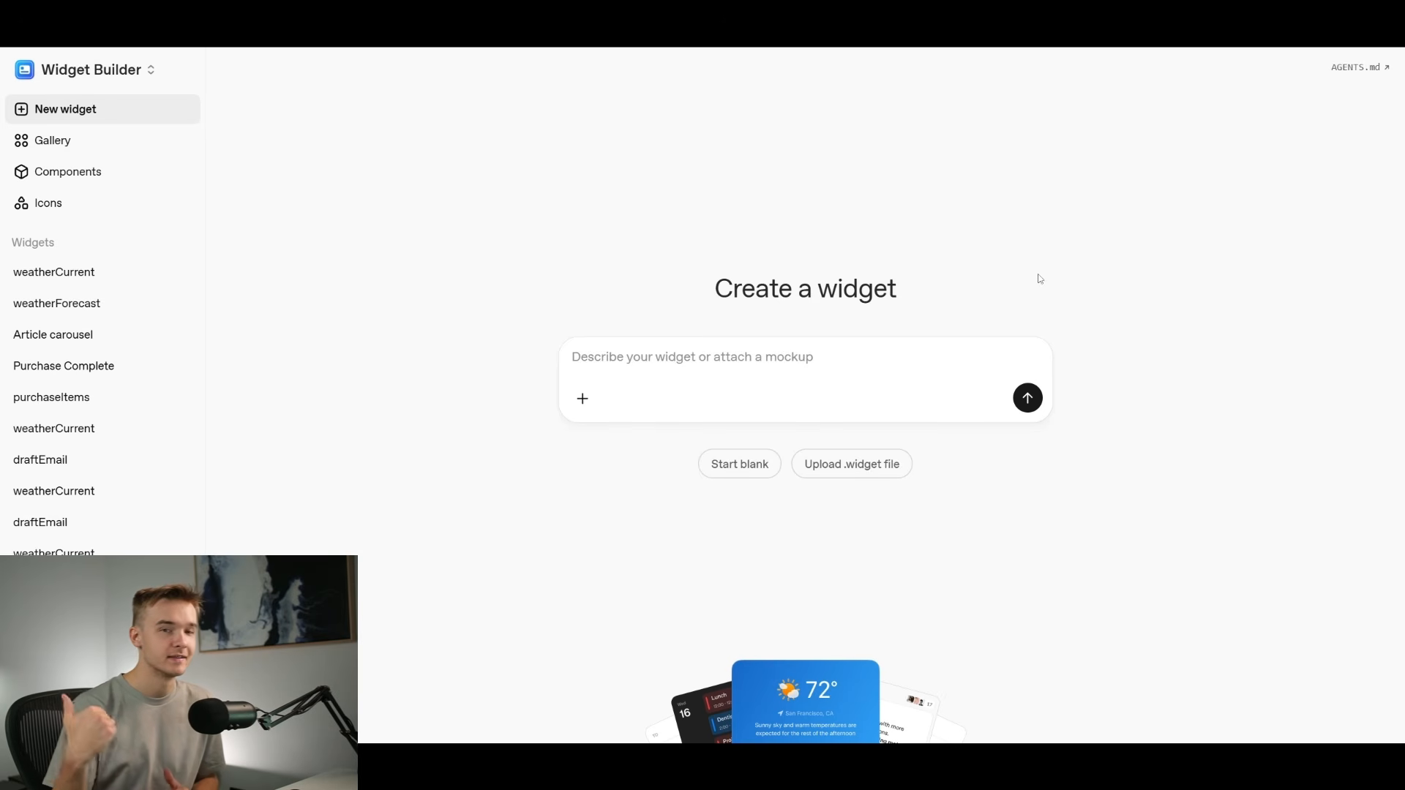
Step: Generate a new widget in the Widget Builder from ChatGPT's F1 driver standings prompt, using its introduction and Goals section
{"action": "left_click", "coordinate": [787, 367]}
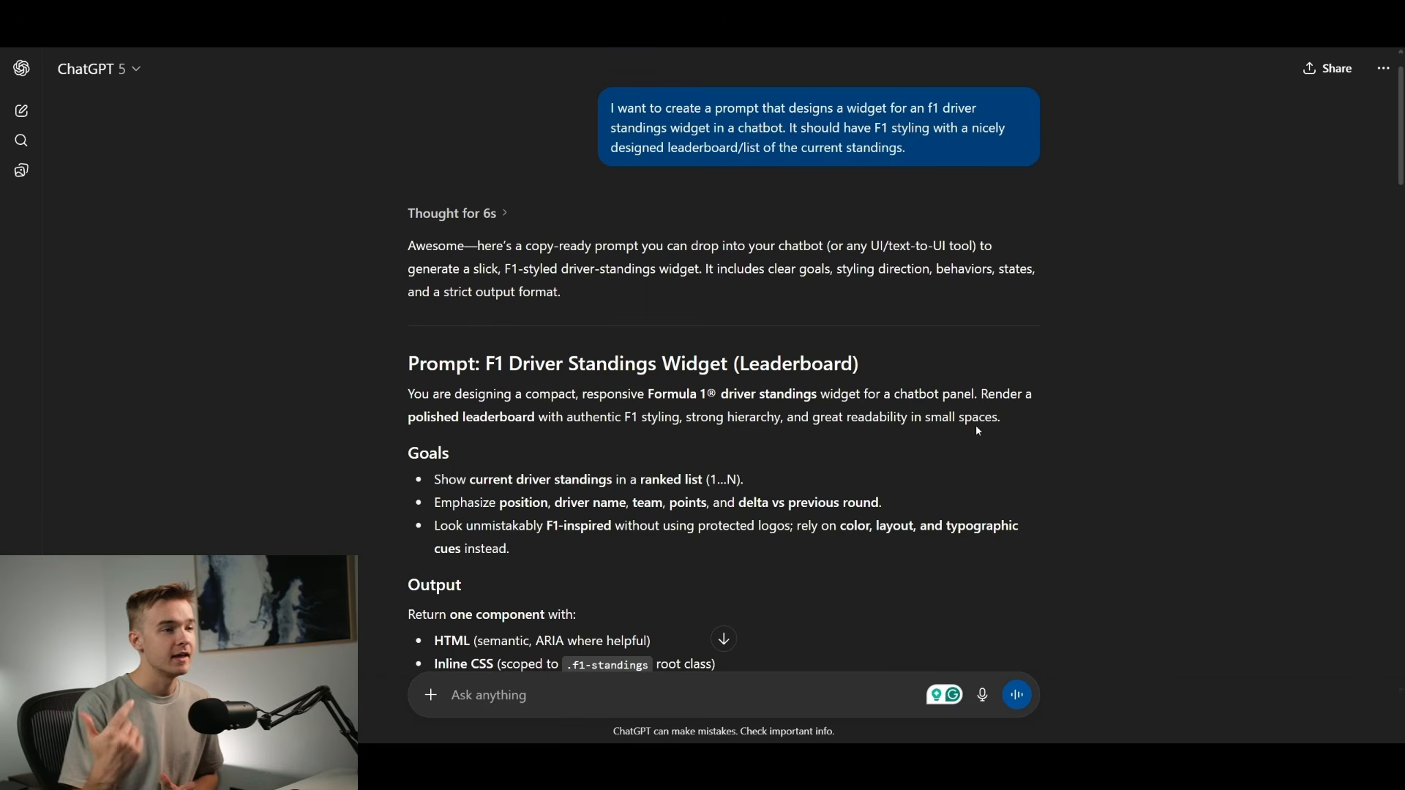
{"action": "scroll", "coordinate": [862, 408], "scroll_direction": "down", "scroll_amount": 1}
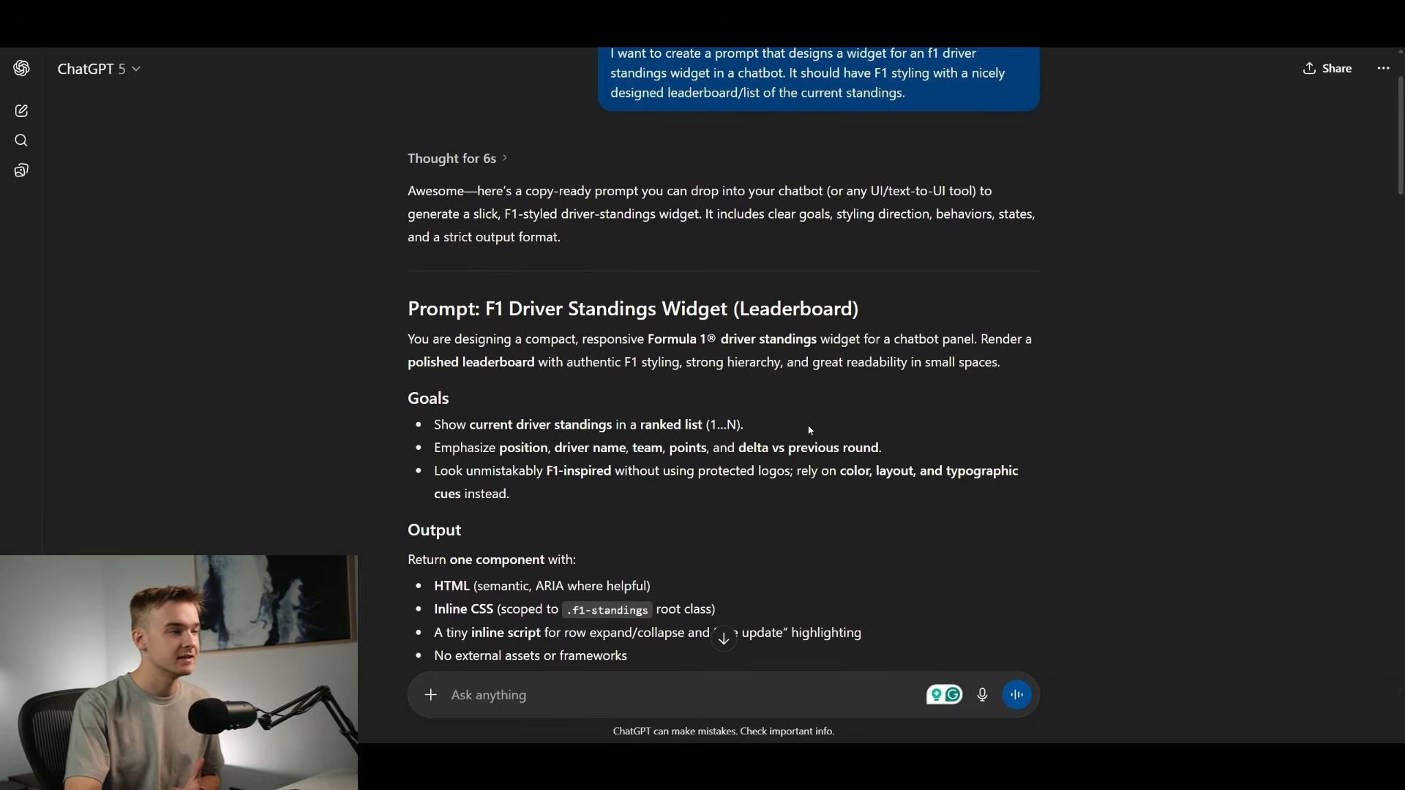
{"action": "left_click_drag", "start_coordinate": [510, 494], "coordinate": [408, 339]}
{"action": "right_click", "coordinate": [538, 362]}
{"action": "left_click", "coordinate": [556, 380]}
{"action": "left_click", "coordinate": [596, 392]}
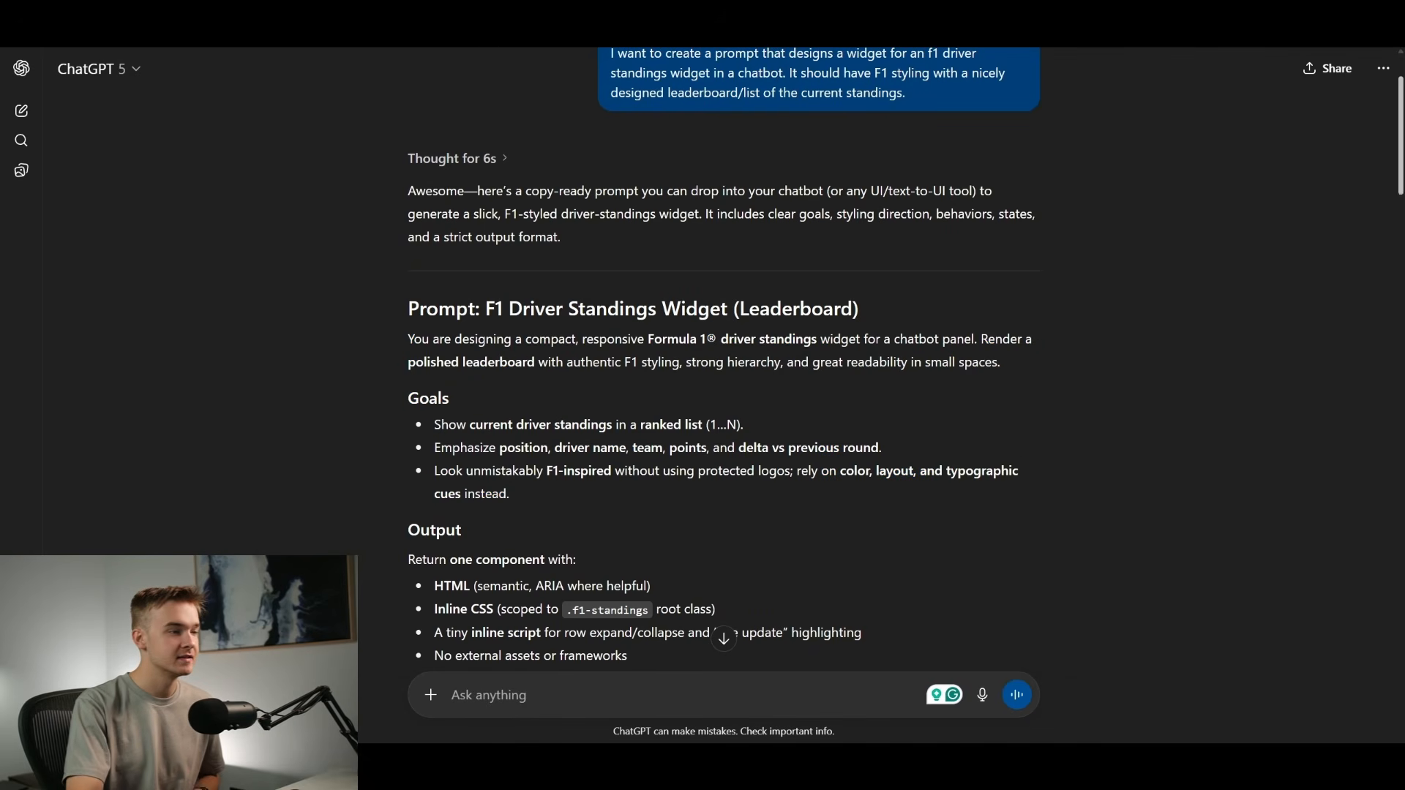
{"action": "scroll", "coordinate": [1364, 239], "scroll_direction": "down", "scroll_amount": 15}
{"action": "scroll", "coordinate": [1368, 318], "scroll_direction": "down", "scroll_amount": 3}
{"action": "scroll", "coordinate": [1370, 353], "scroll_direction": "up", "scroll_amount": 13}
{"action": "scroll", "coordinate": [723, 366], "scroll_direction": "up", "scroll_amount": 5}
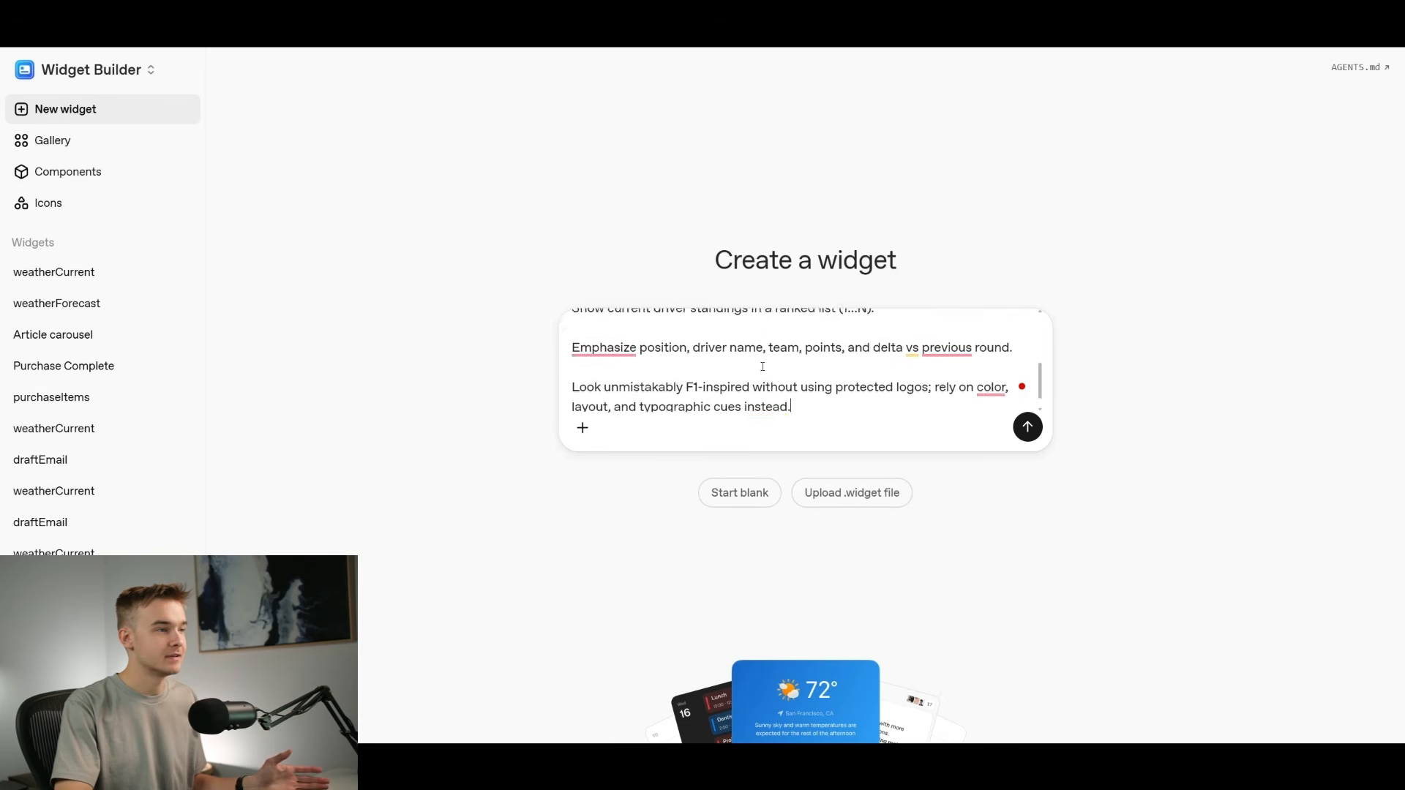
{"action": "left_click", "coordinate": [1038, 435]}
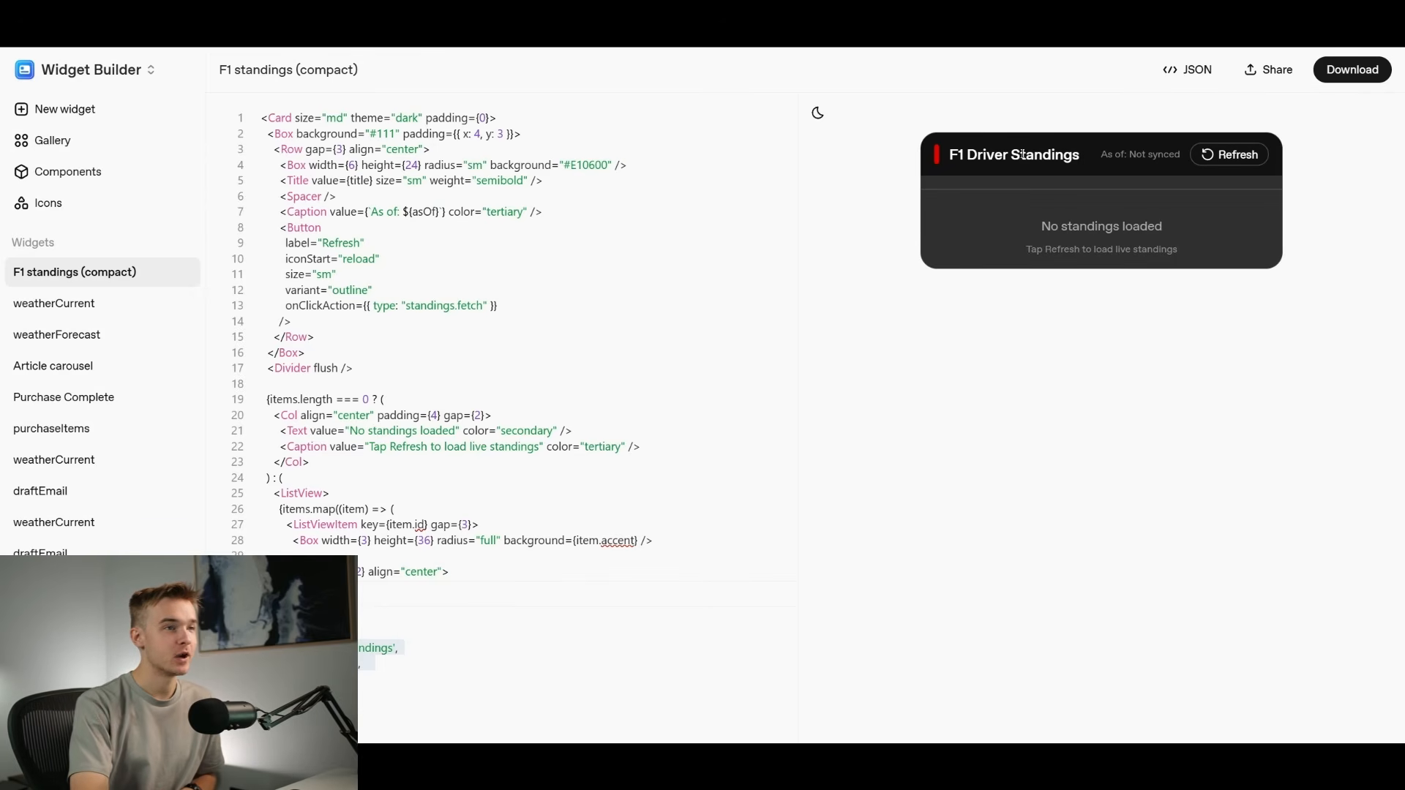
Step: Test the Refresh action of the F1 Driver Standings widget and check its empty-state text
{"action": "left_click", "coordinate": [1228, 159]}
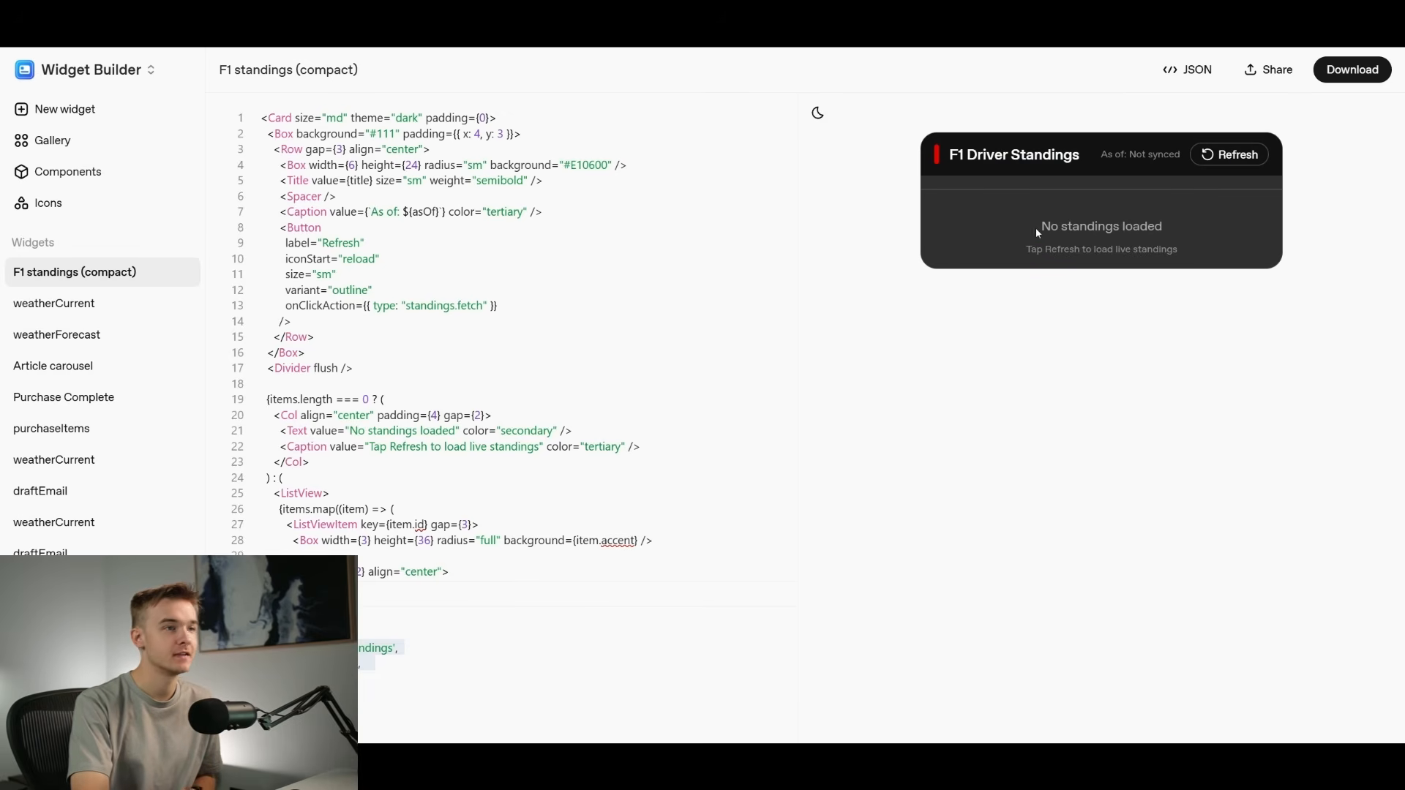
{"action": "left_click_drag", "start_coordinate": [1038, 226], "coordinate": [1181, 237]}
{"action": "left_click", "coordinate": [1019, 256]}
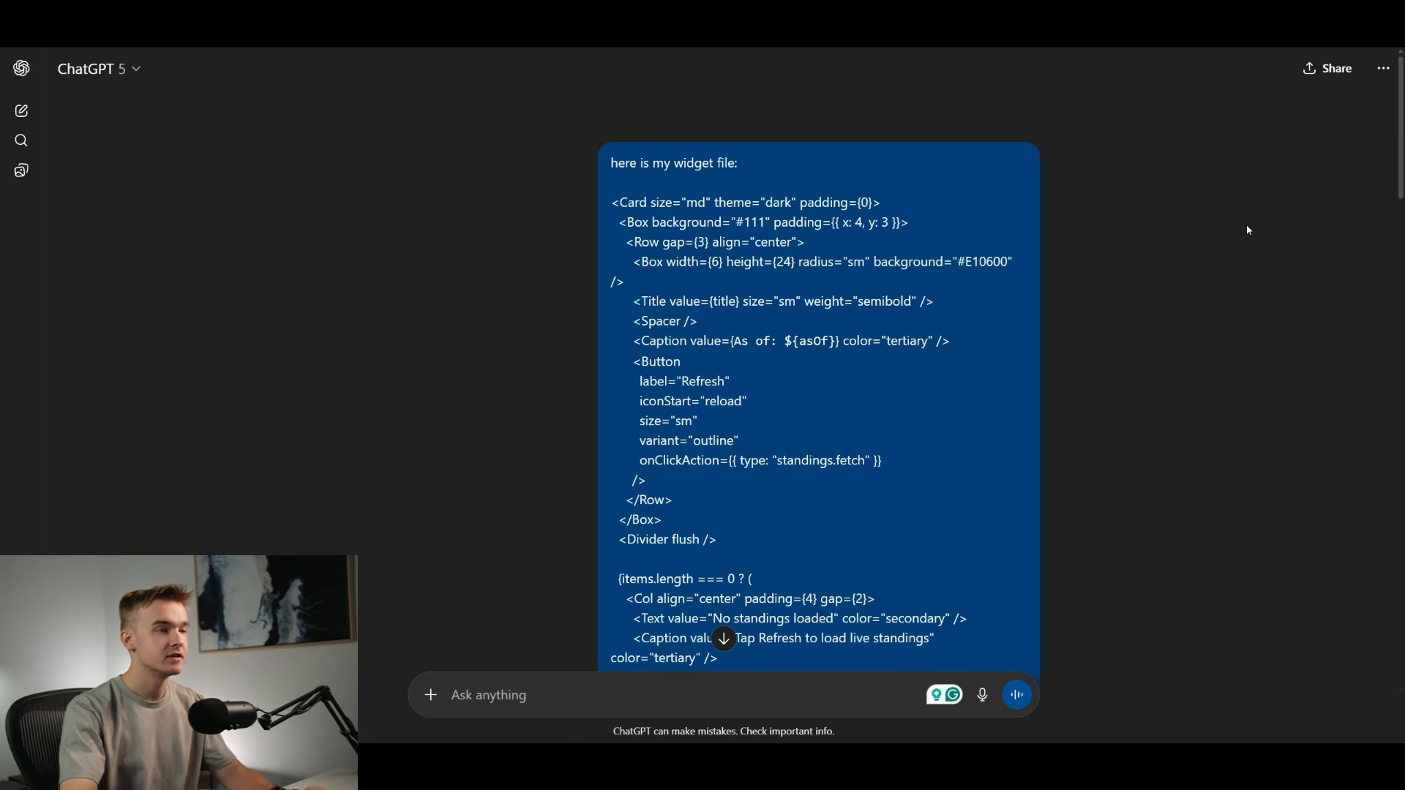
Step: Examine the ChatGPT prompt with the widget code and default data, and the fake F1 reference data in its reply
{"action": "scroll", "coordinate": [818, 403], "scroll_direction": "down", "scroll_amount": 1}
{"action": "scroll", "coordinate": [1146, 149], "scroll_direction": "up", "scroll_amount": 1}
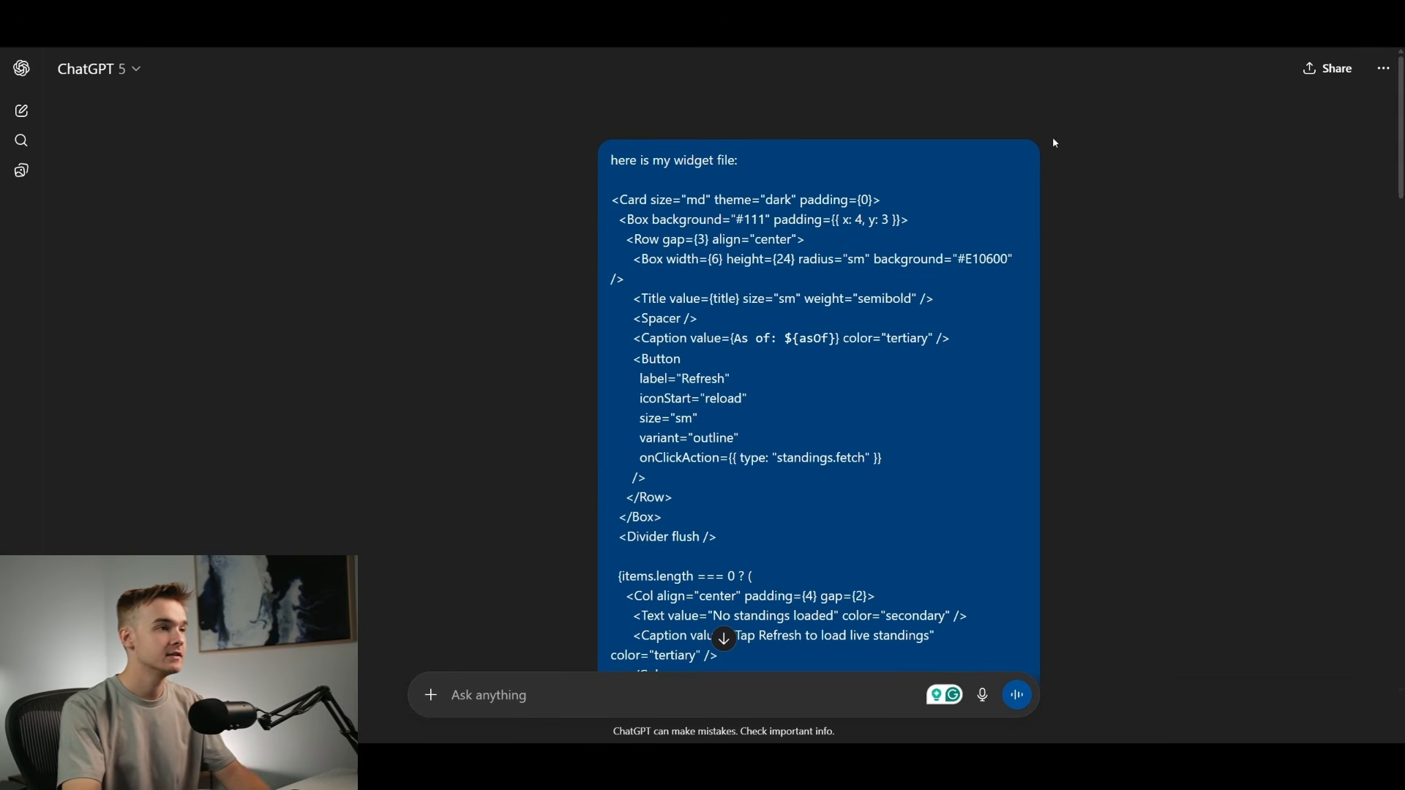
{"action": "left_click_drag", "start_coordinate": [1396, 138], "coordinate": [1395, 355]}
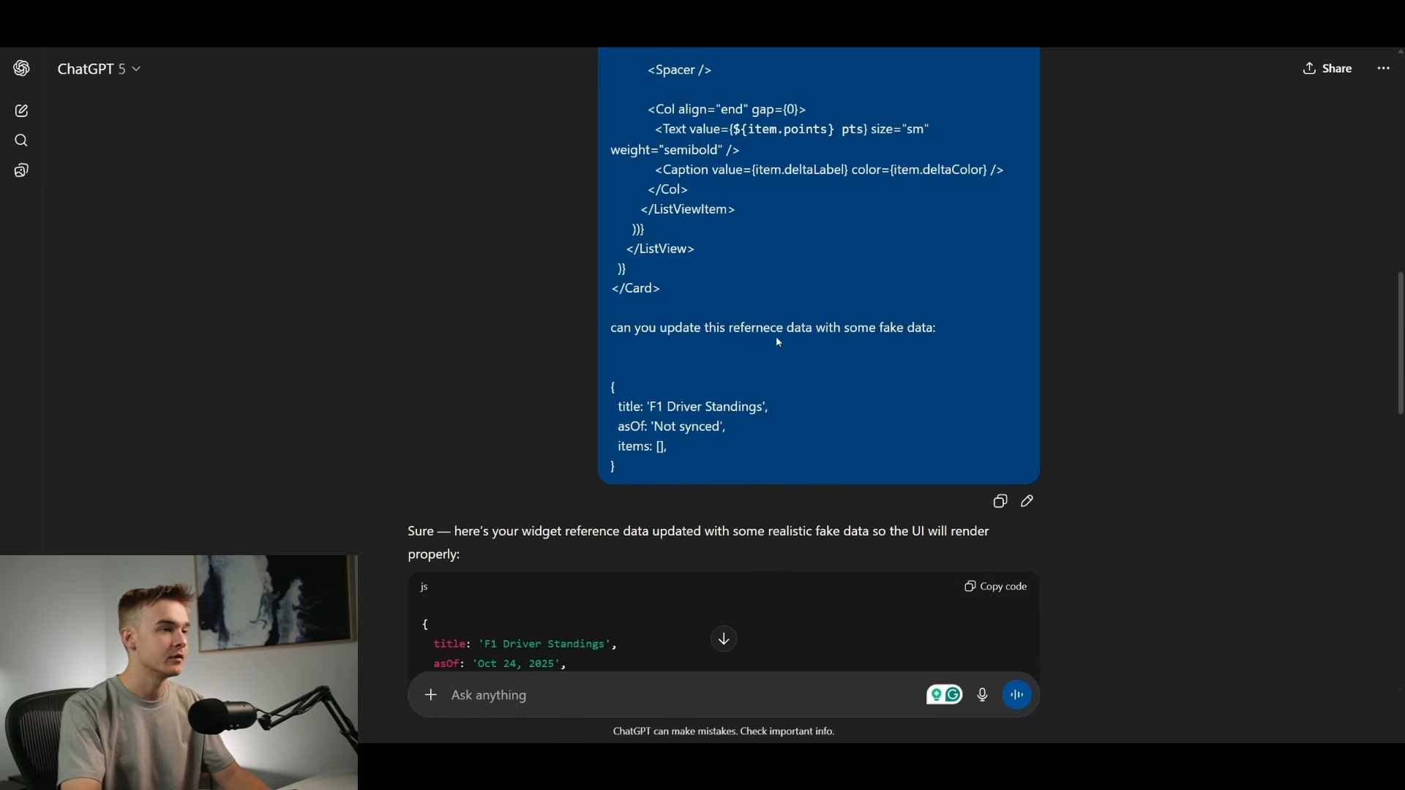
{"action": "left_click_drag", "start_coordinate": [677, 448], "coordinate": [610, 386]}
{"action": "key", "text": "alt+Tab"}
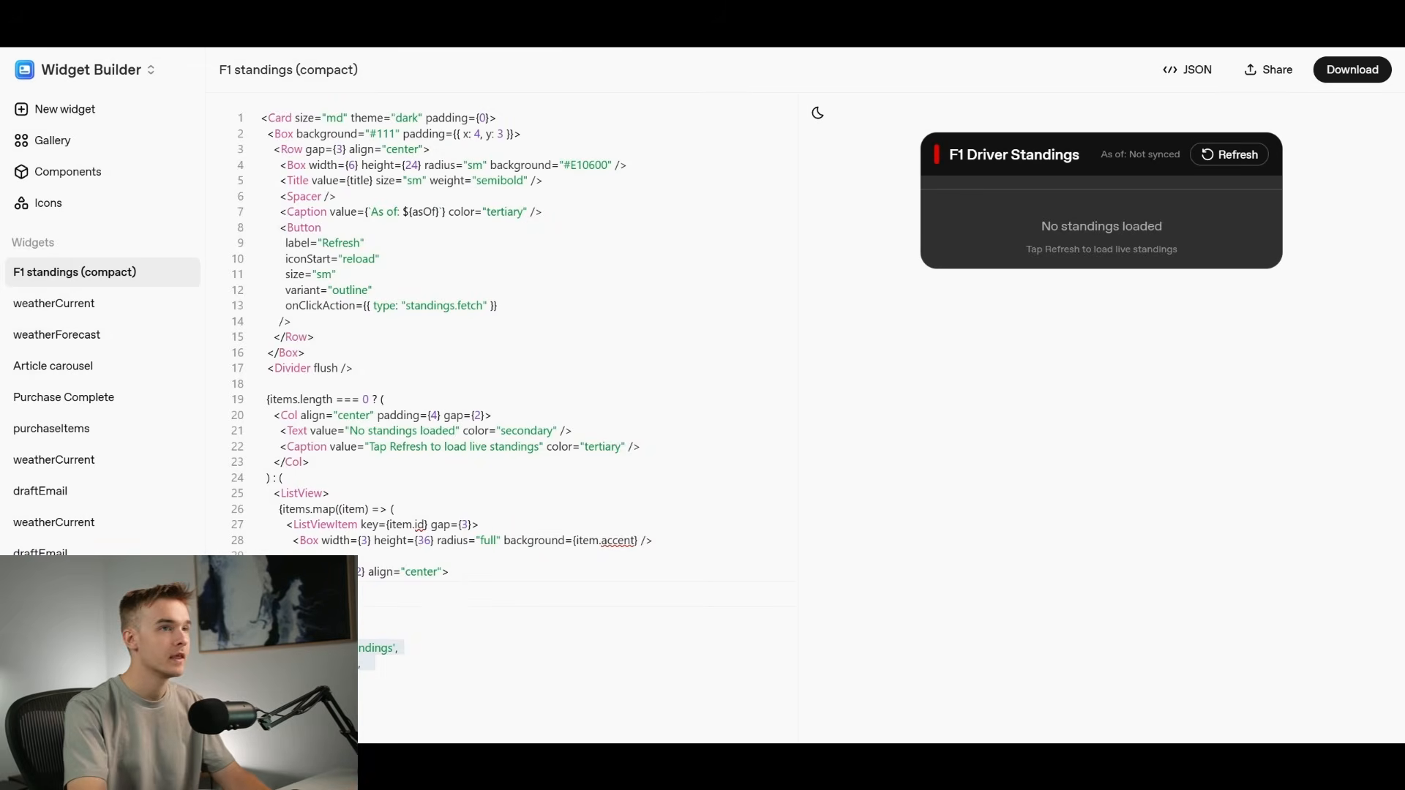
{"action": "key", "text": "alt+Tab"}
{"action": "scroll", "coordinate": [1374, 370], "scroll_direction": "down", "scroll_amount": 7}
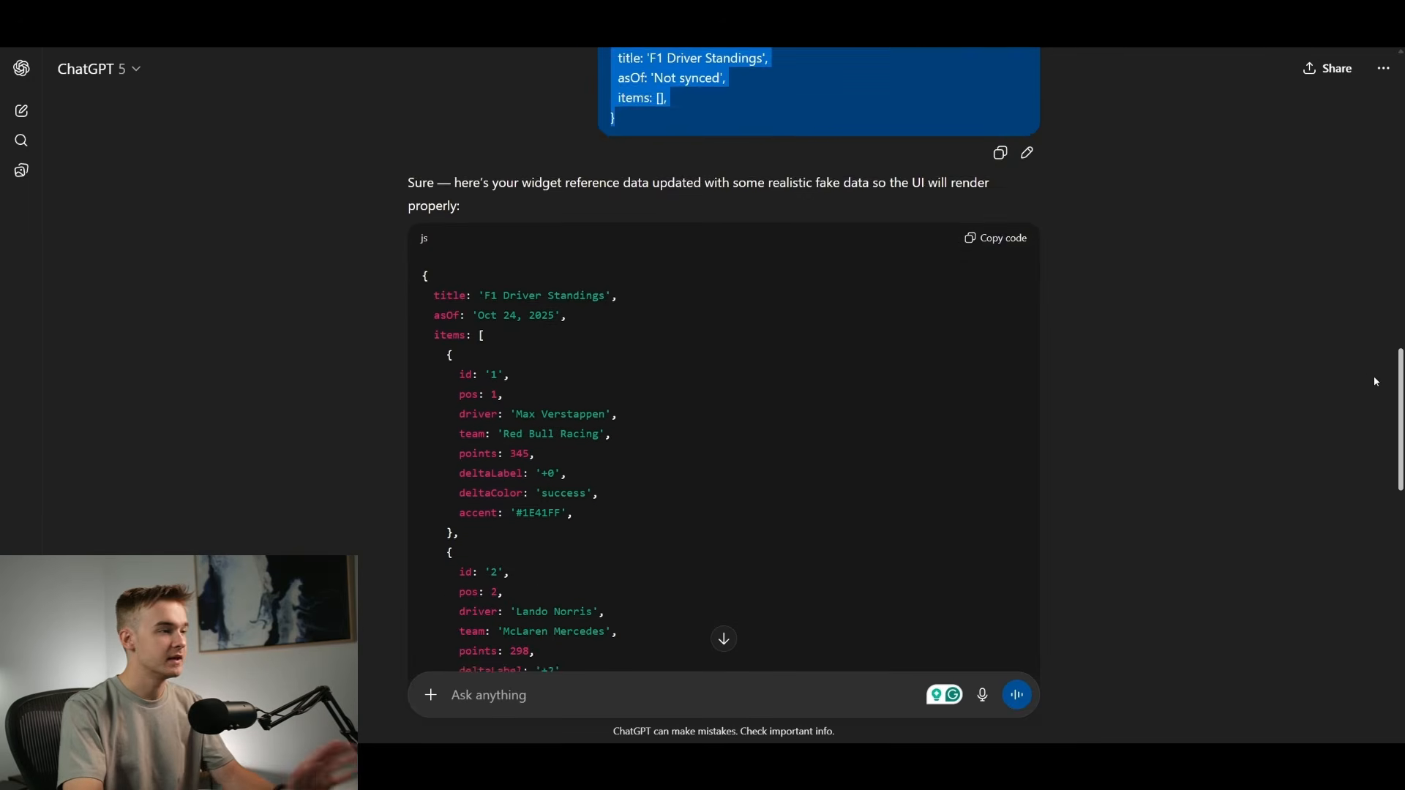
{"action": "scroll", "coordinate": [1358, 480], "scroll_direction": "down", "scroll_amount": 9}
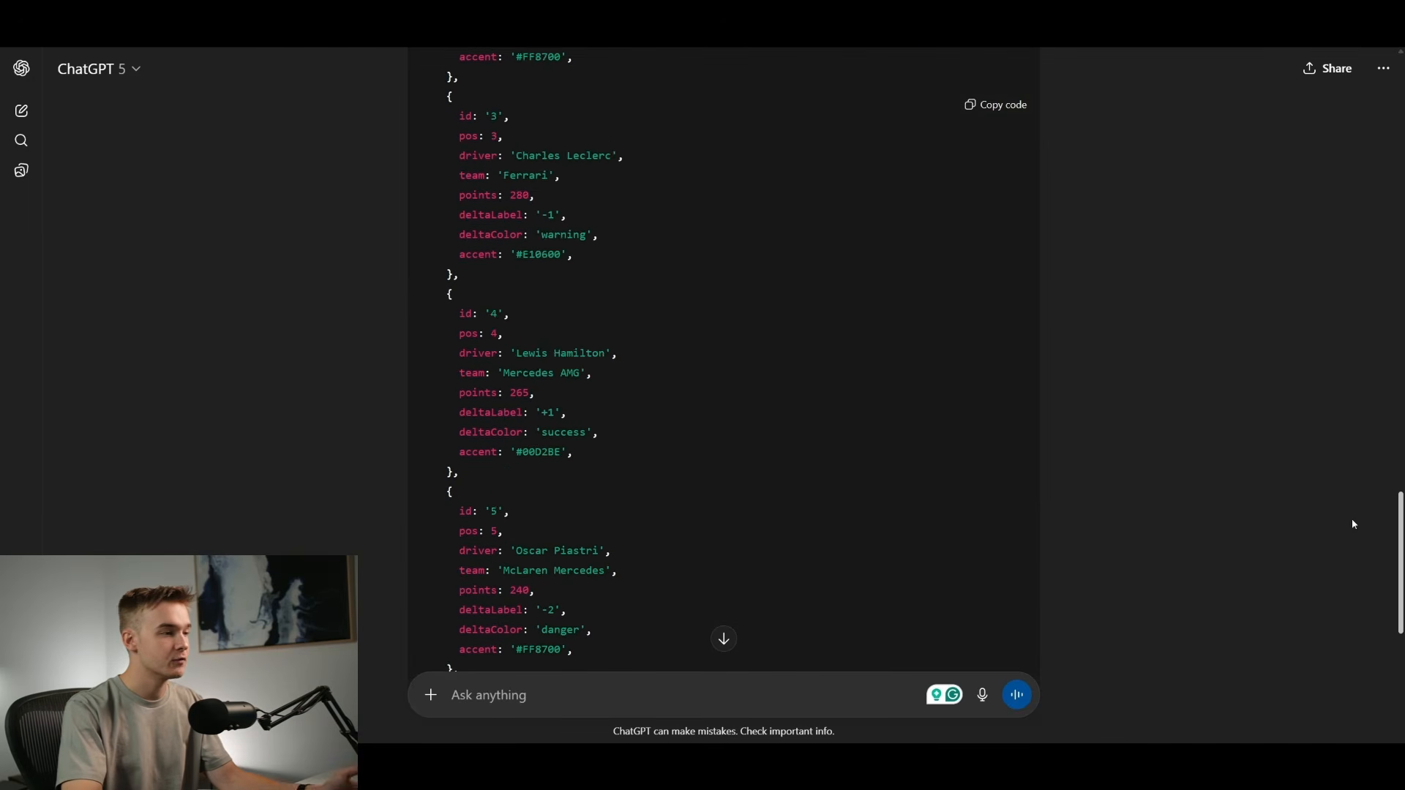
{"action": "scroll", "coordinate": [1361, 439], "scroll_direction": "up", "scroll_amount": 13}
{"action": "scroll", "coordinate": [1370, 348], "scroll_direction": "up", "scroll_amount": 1}
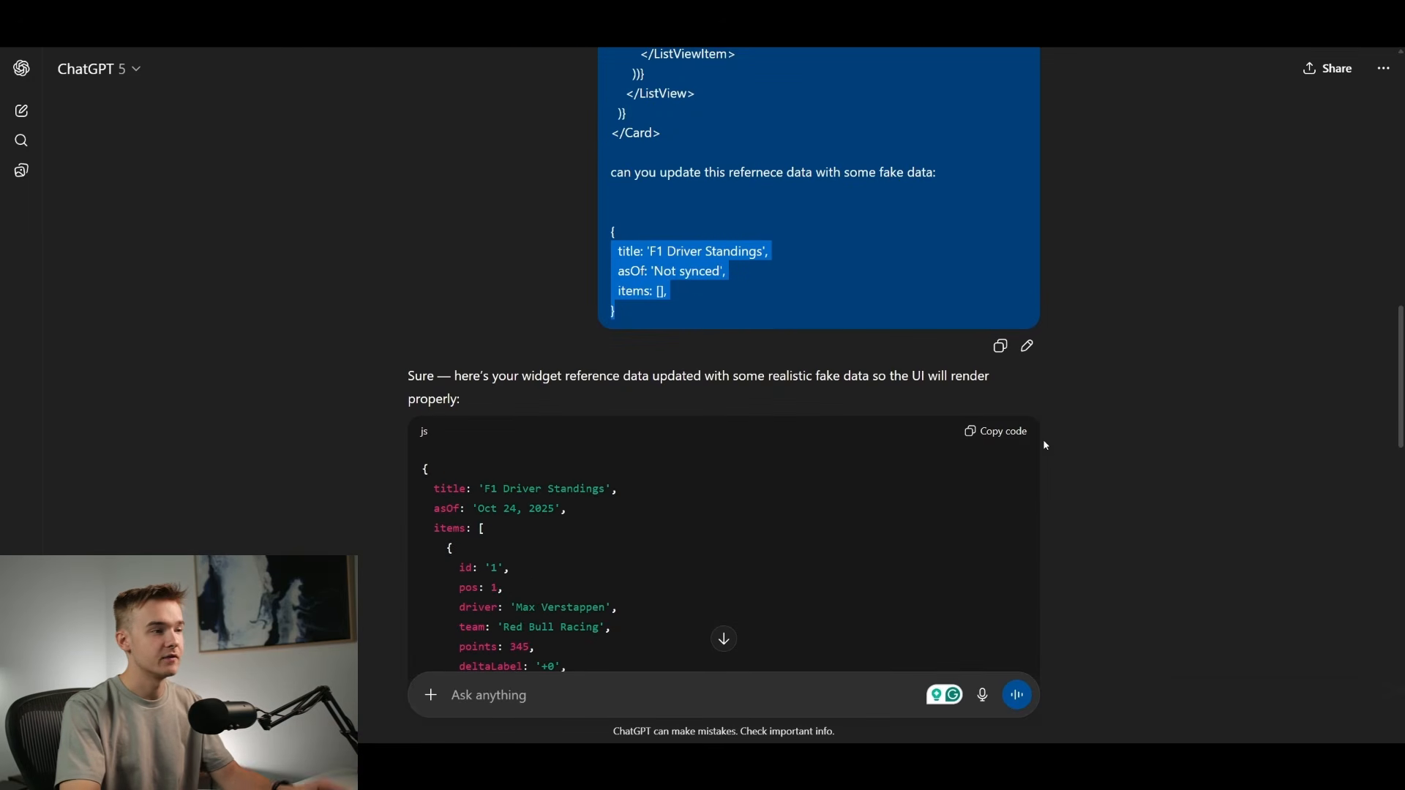
Step: Replace the default data of the F1 standings (compact) widget in the Widget Builder with the fake standings data copied from ChatGPT
{"action": "left_click", "coordinate": [996, 431]}
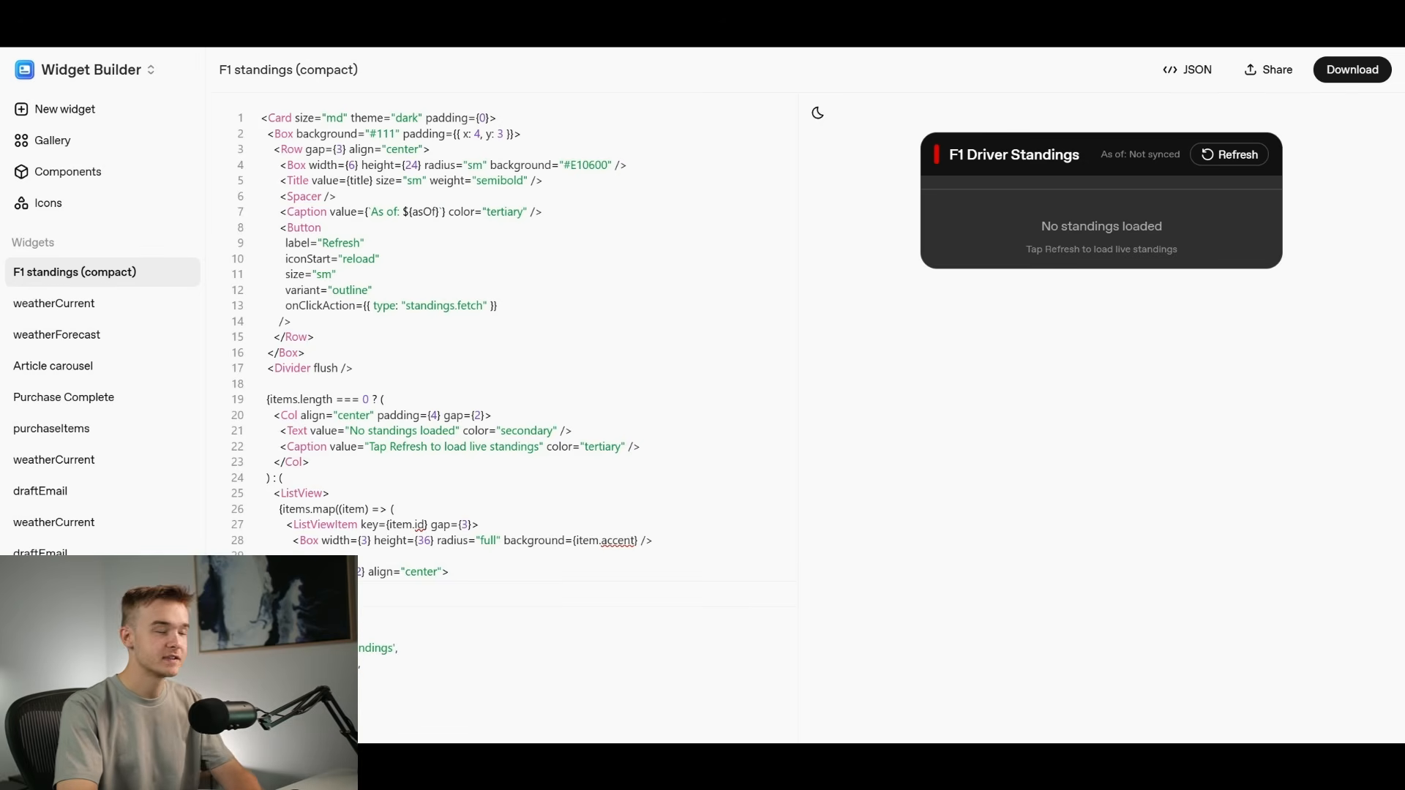
{"action": "key", "text": "ctrl+a"}
{"action": "key", "text": "ctrl+v"}
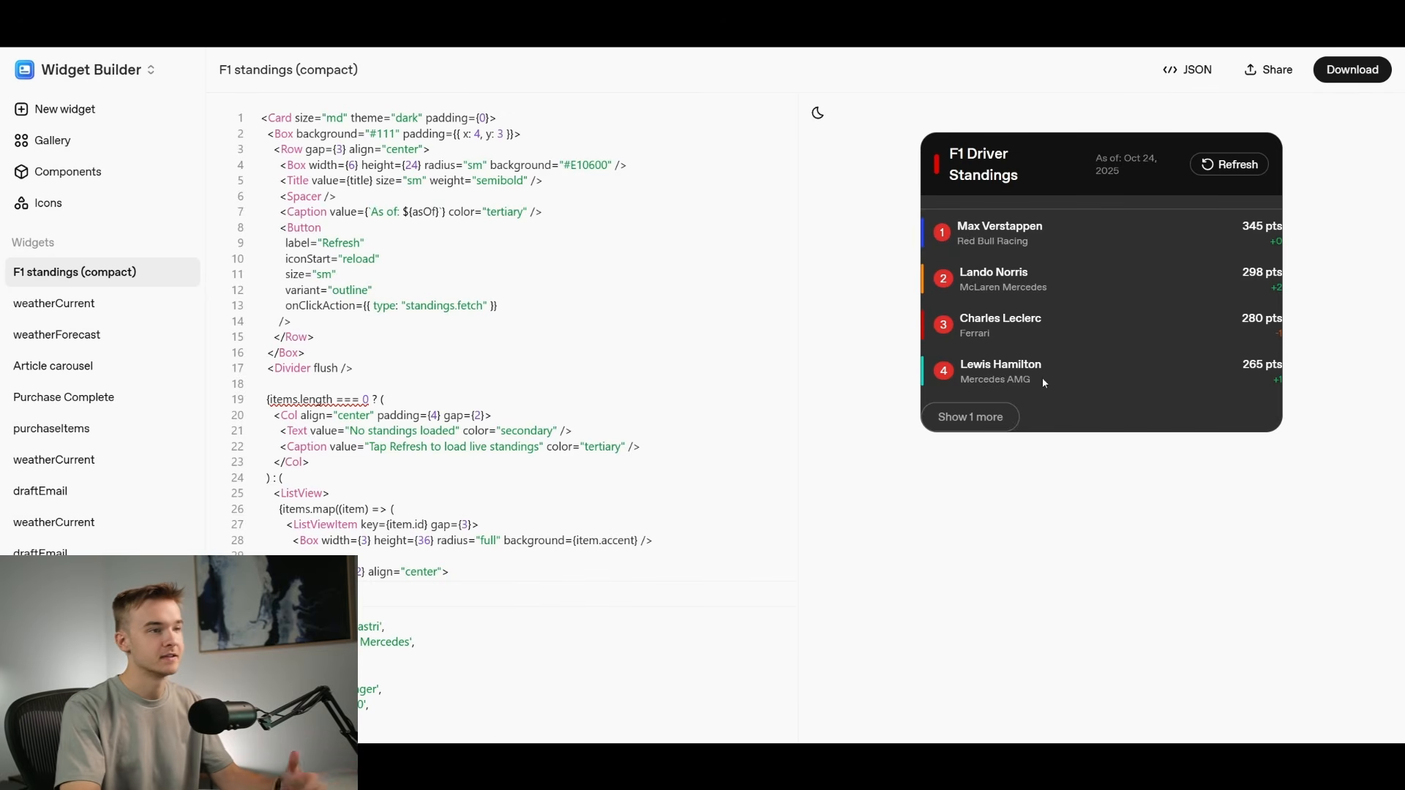
Step: Test expanding and collapsing the driver list in the widget preview, and look through the pasted standings data
{"action": "left_click", "coordinate": [958, 416]}
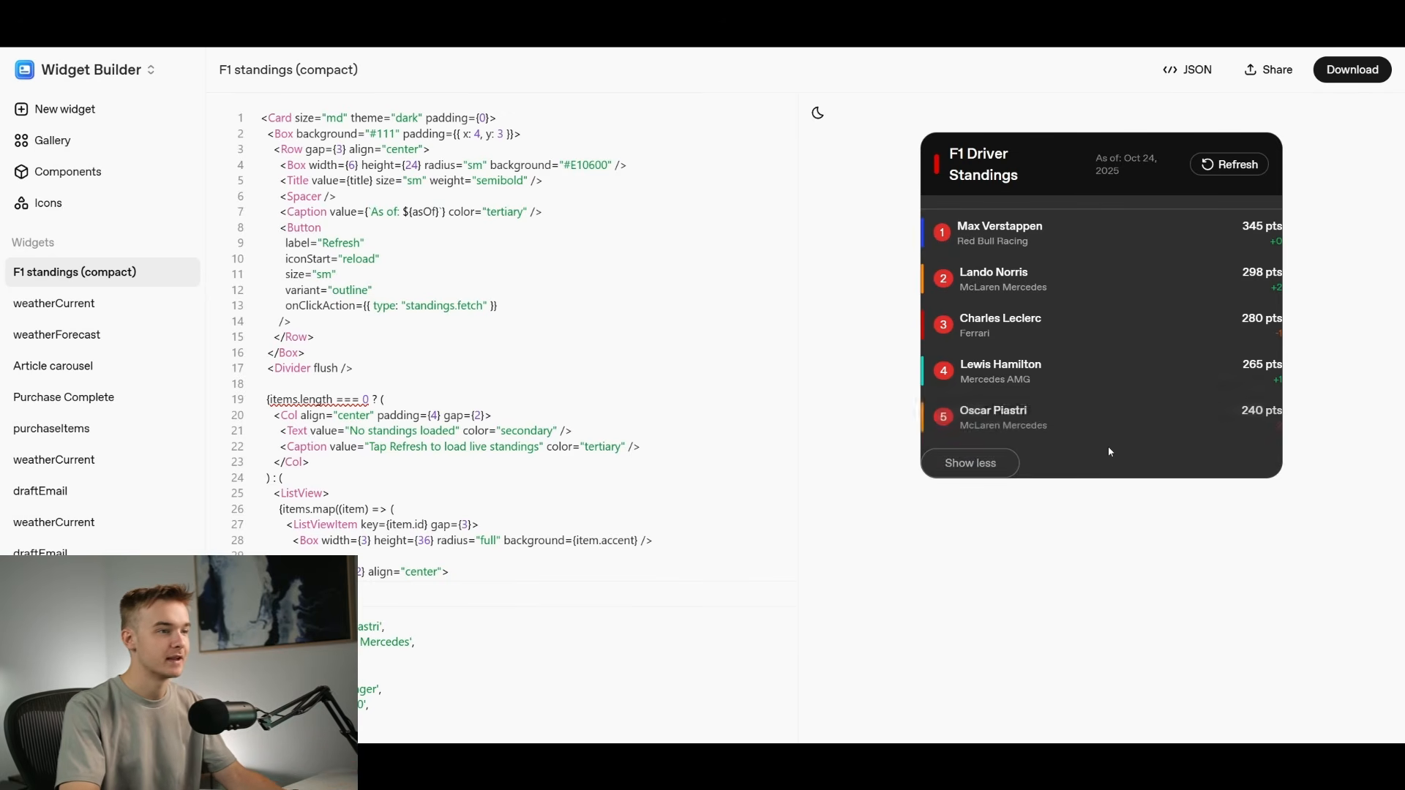
{"action": "left_click", "coordinate": [996, 463]}
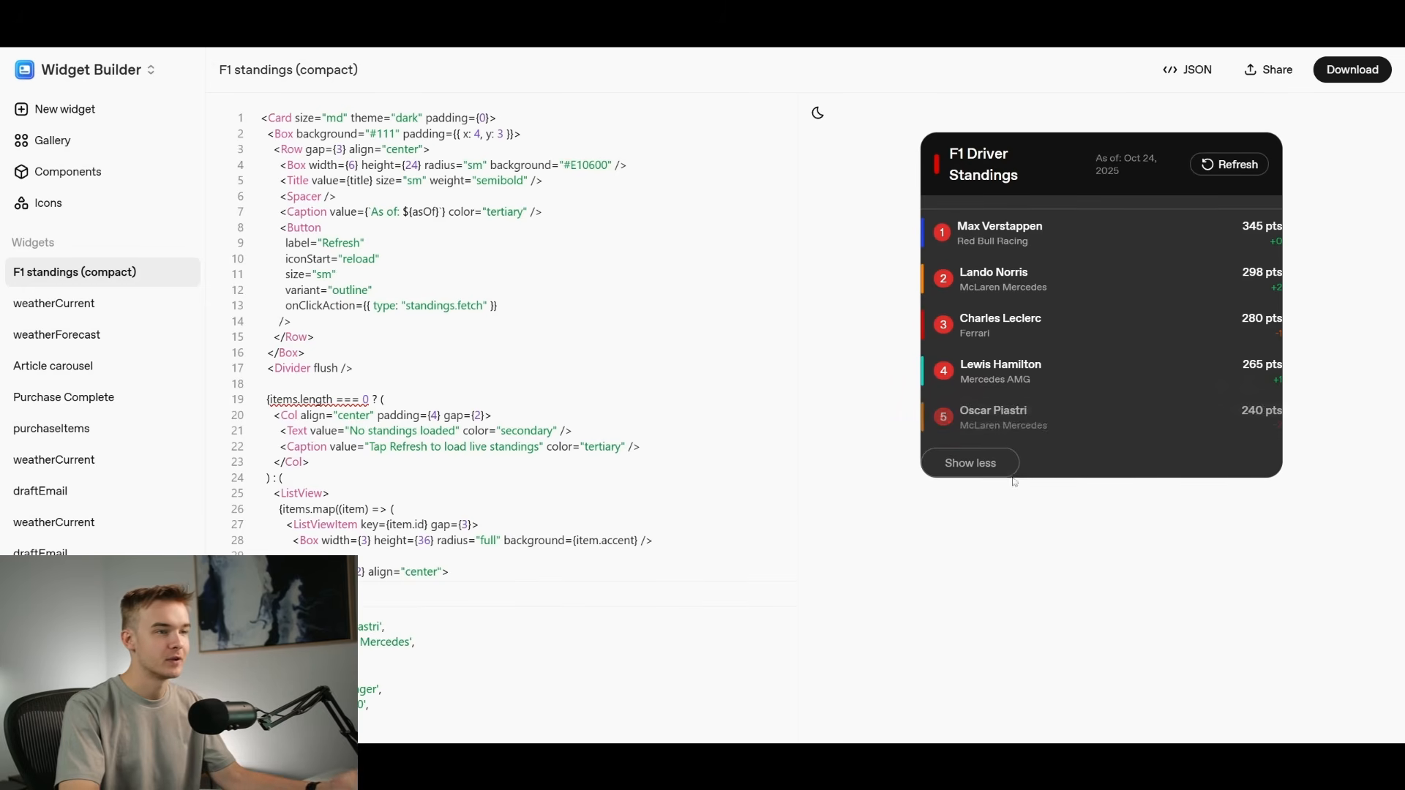
{"action": "left_click", "coordinate": [1034, 458]}
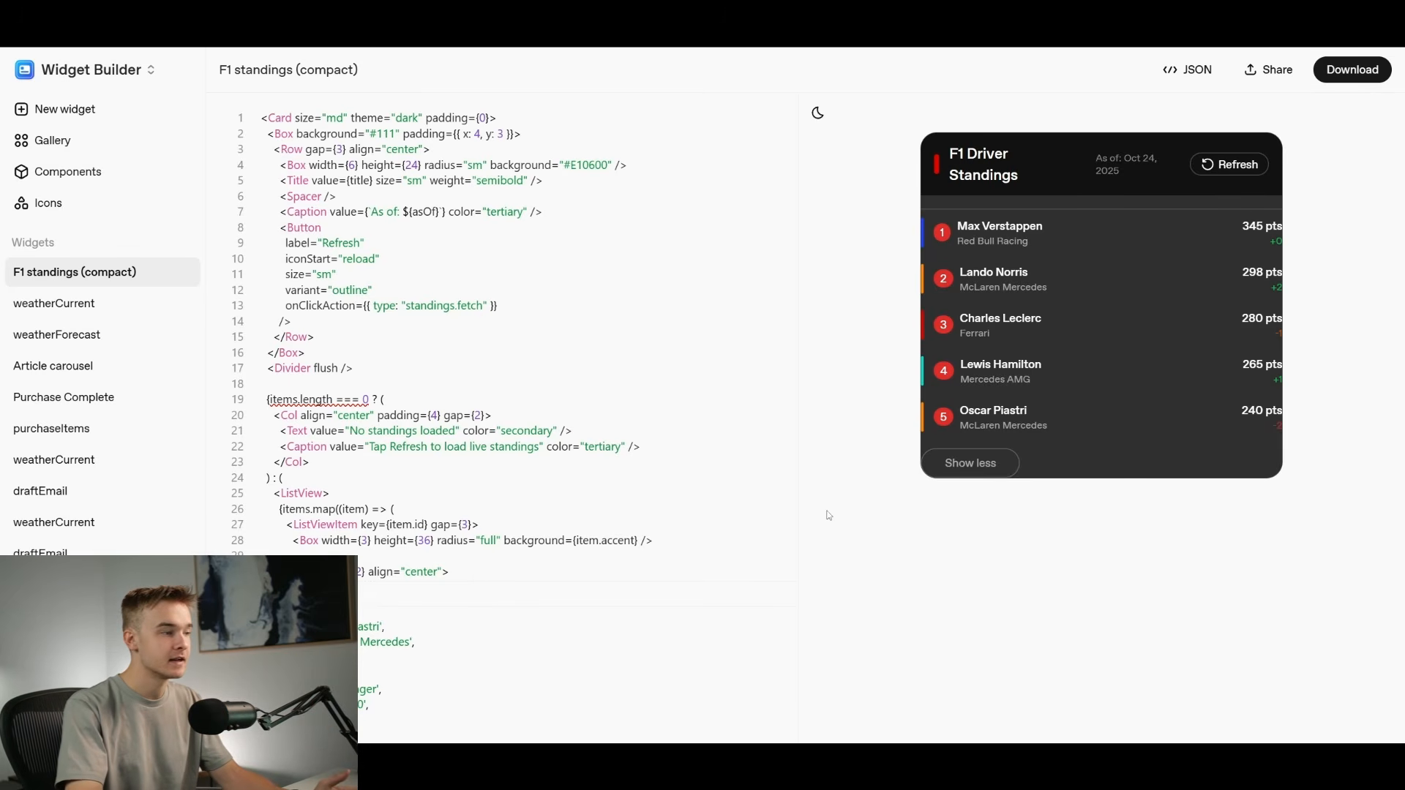
{"action": "scroll", "coordinate": [399, 674], "scroll_direction": "up", "scroll_amount": 5}
{"action": "scroll", "coordinate": [399, 674], "scroll_direction": "up", "scroll_amount": 2}
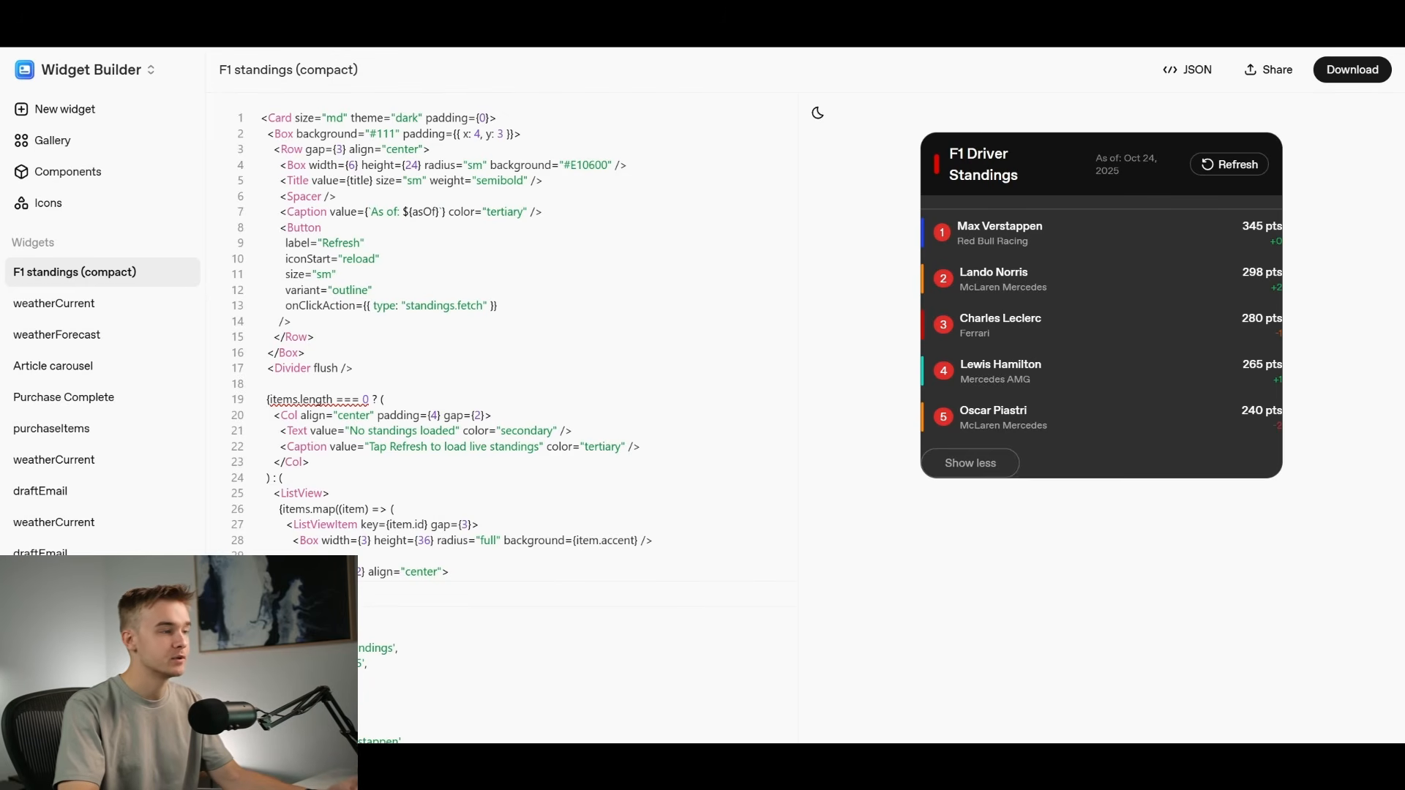